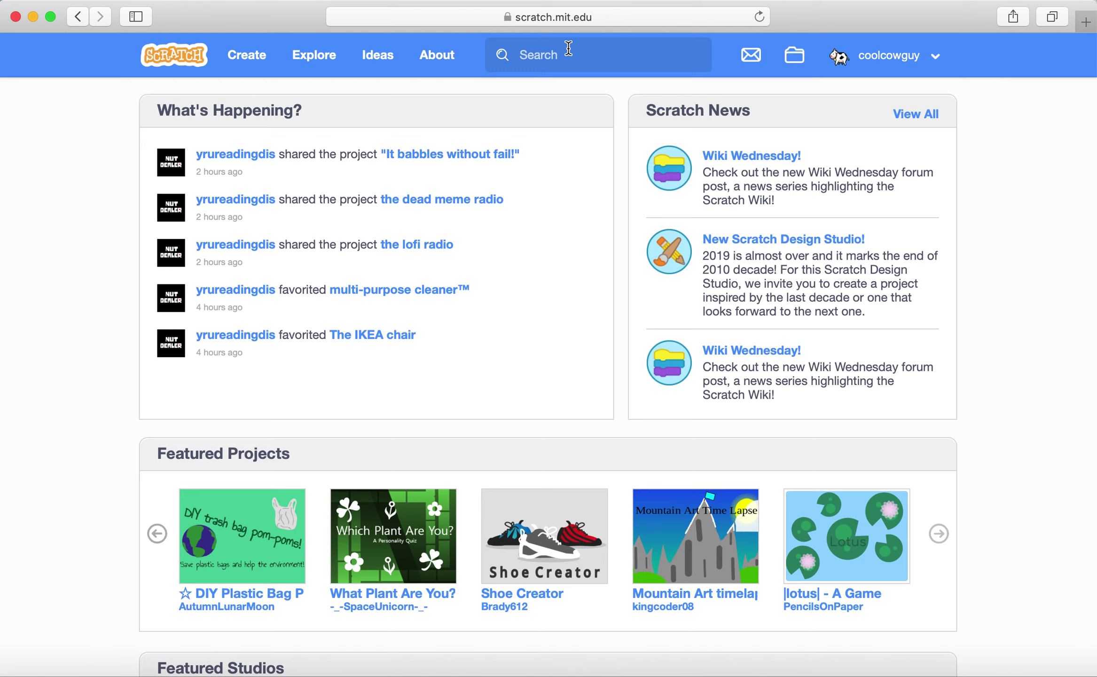
Step: Create a new project, delete the default cat sprite and start painting a new blank sprite
{"action": "left_click", "coordinate": [238, 62]}
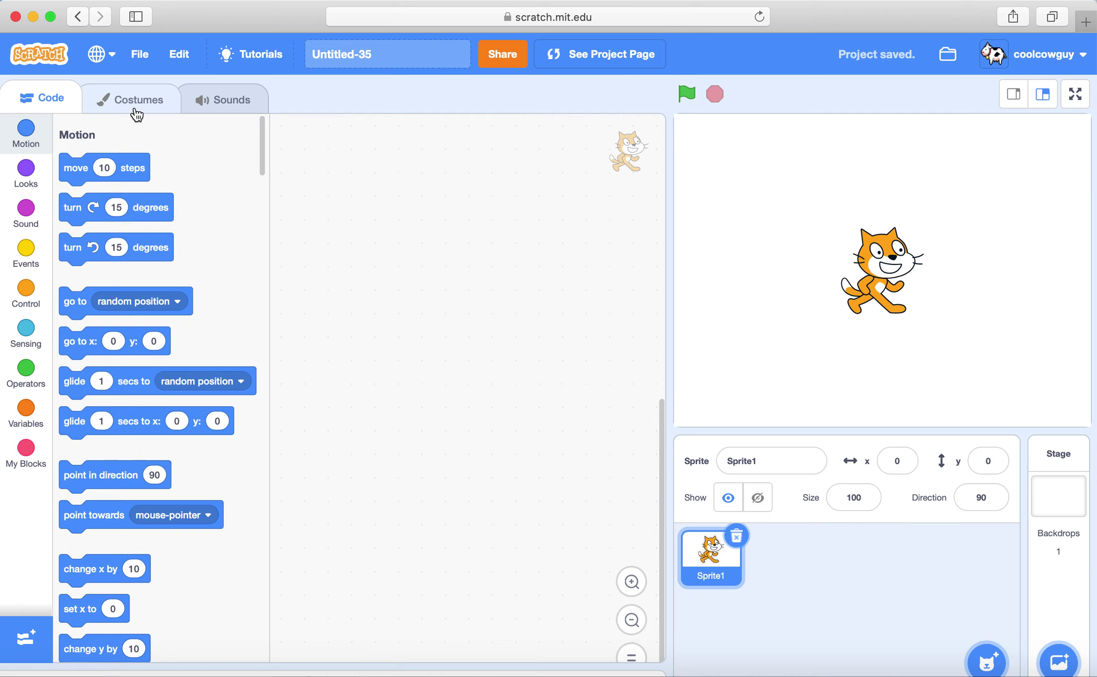
{"action": "left_click", "coordinate": [736, 536]}
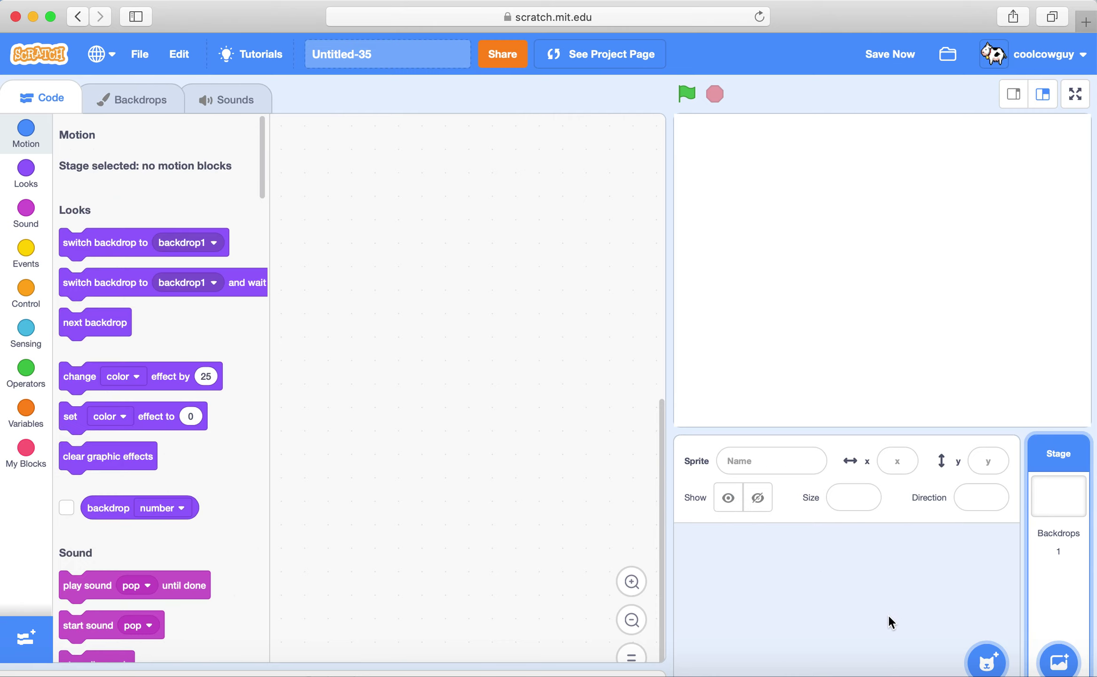
{"action": "mouse_move", "coordinate": [985, 663]}
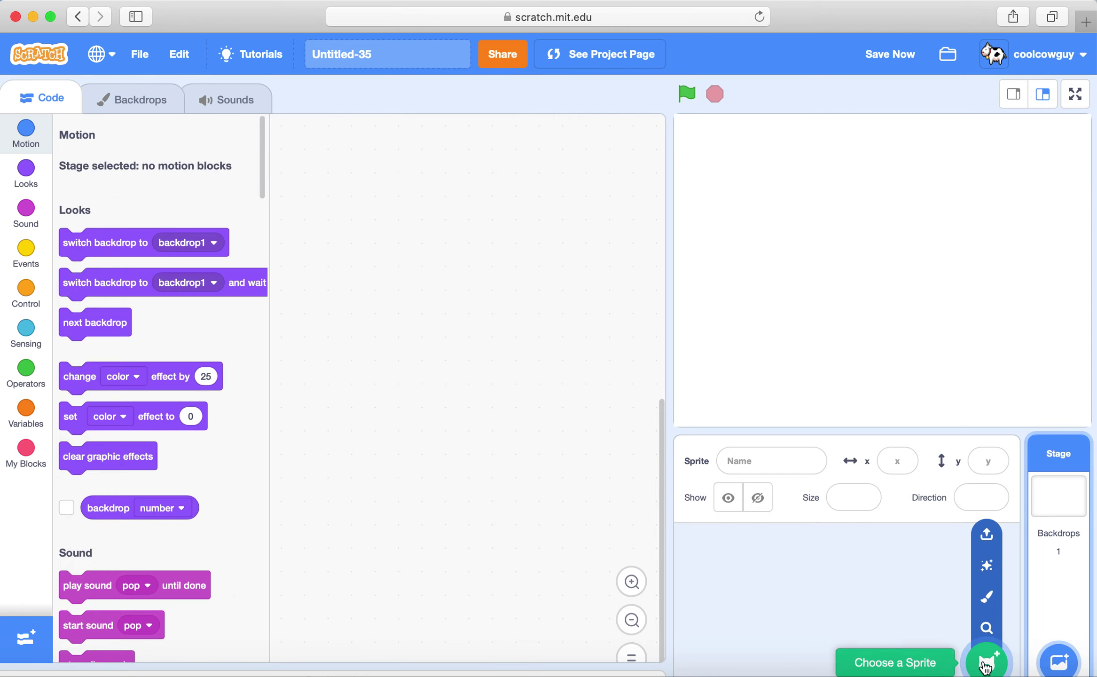
{"action": "left_click", "coordinate": [987, 598]}
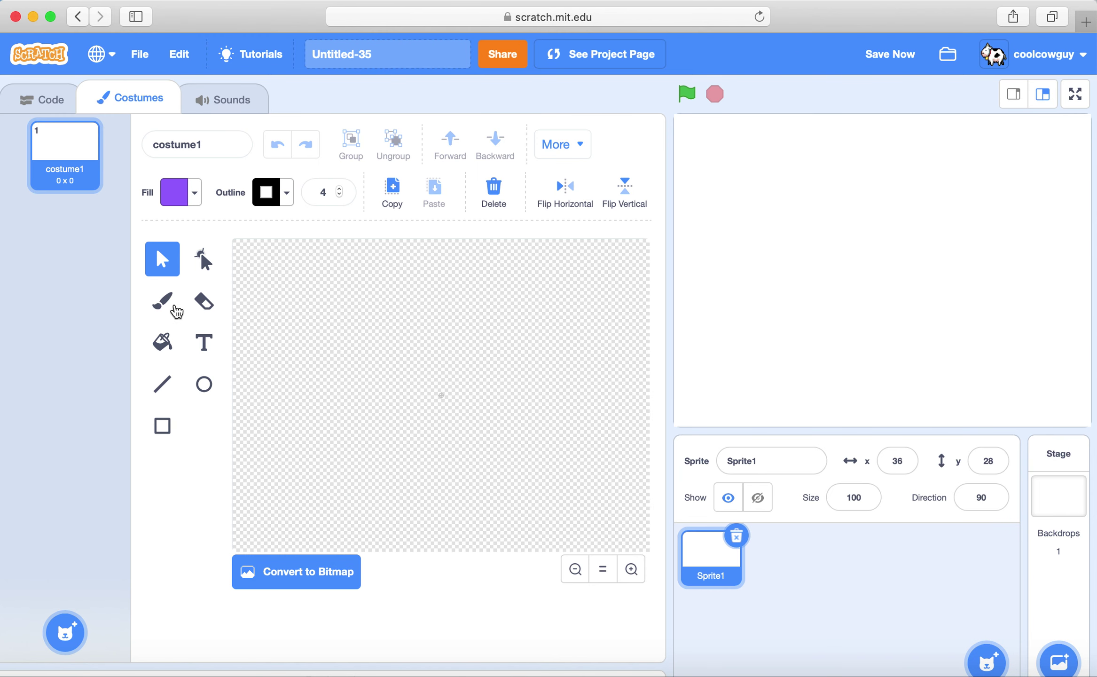
{"action": "left_click", "coordinate": [203, 260]}
{"action": "left_click", "coordinate": [162, 301]}
{"action": "left_click", "coordinate": [204, 301]}
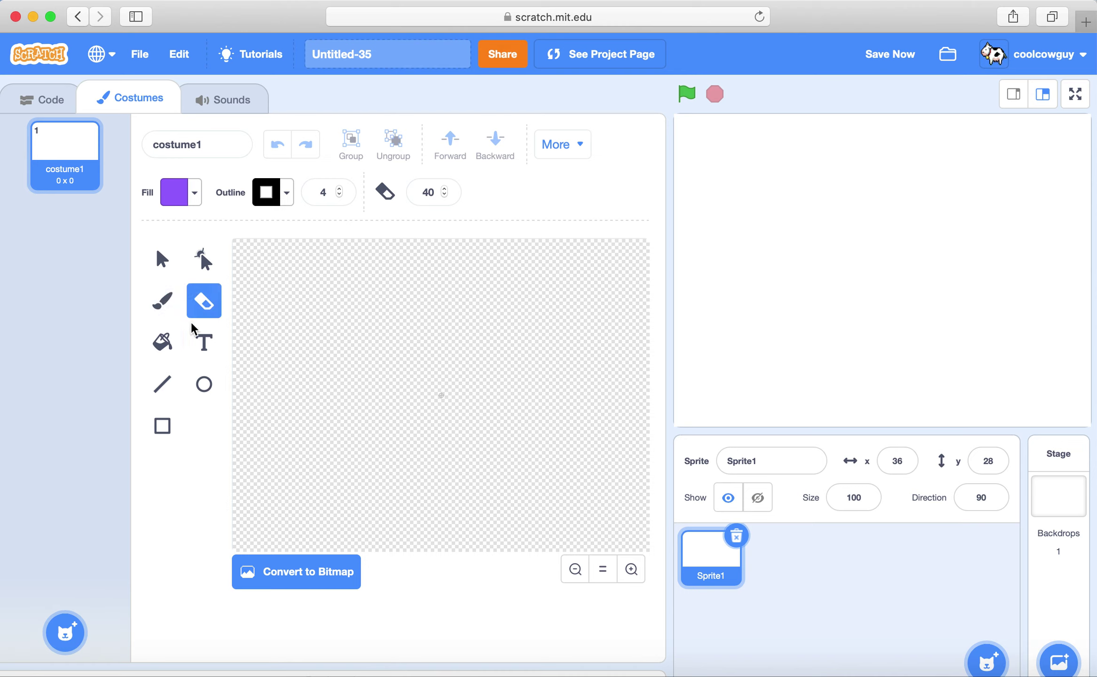
{"action": "left_click", "coordinate": [162, 342]}
{"action": "left_click", "coordinate": [204, 342]}
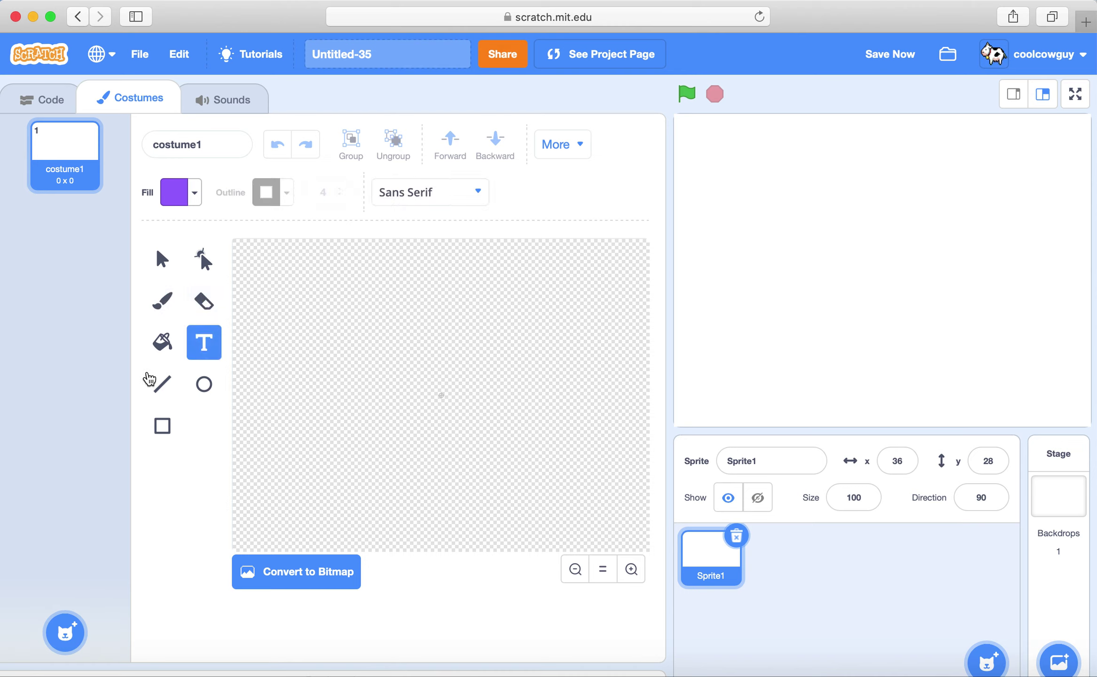
{"action": "left_click", "coordinate": [152, 380]}
Step: Draw a circle about 215 by 215 near the canvas centre with no fill and a black outline of width 4
{"action": "left_click", "coordinate": [204, 383]}
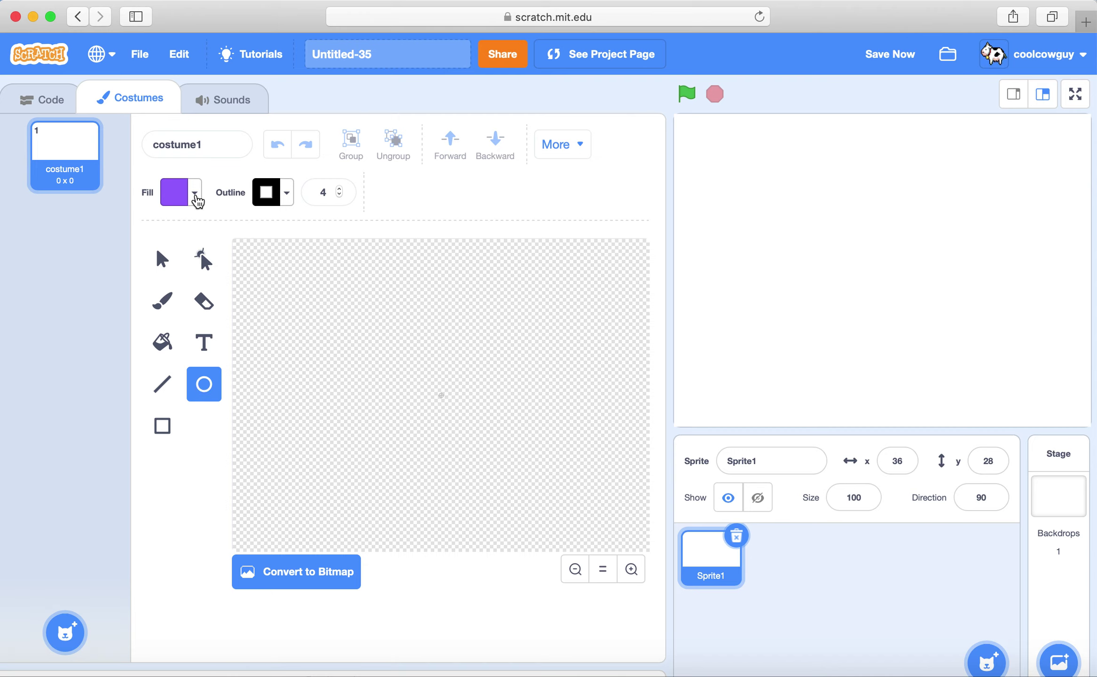
{"action": "left_click", "coordinate": [194, 194]}
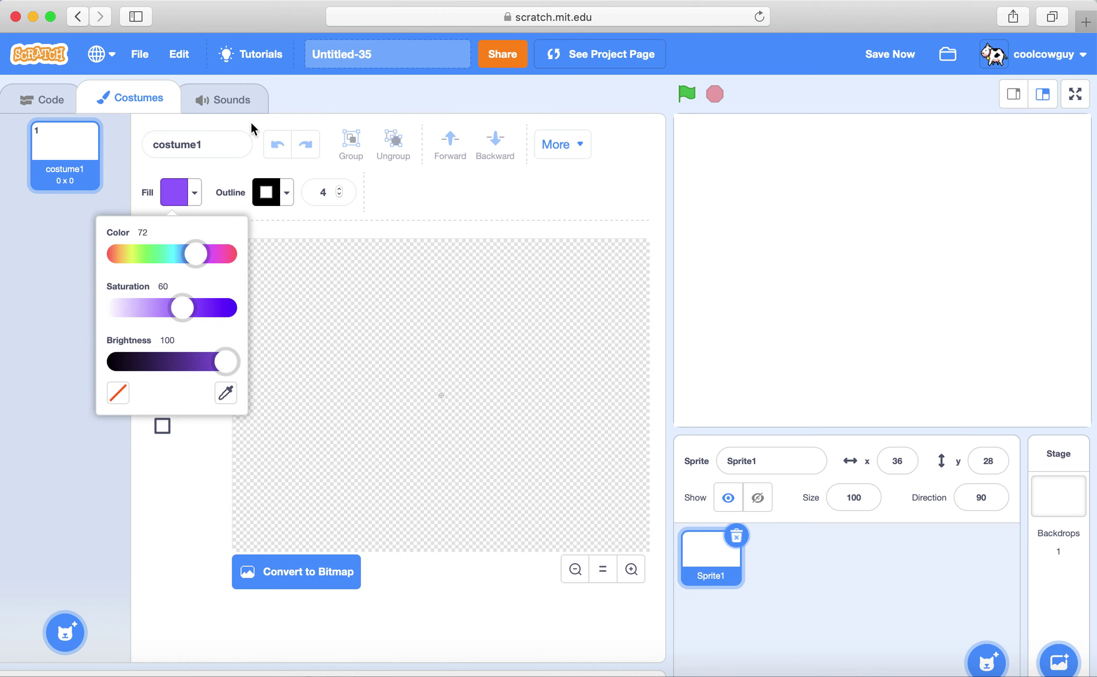
{"action": "left_click", "coordinate": [119, 393]}
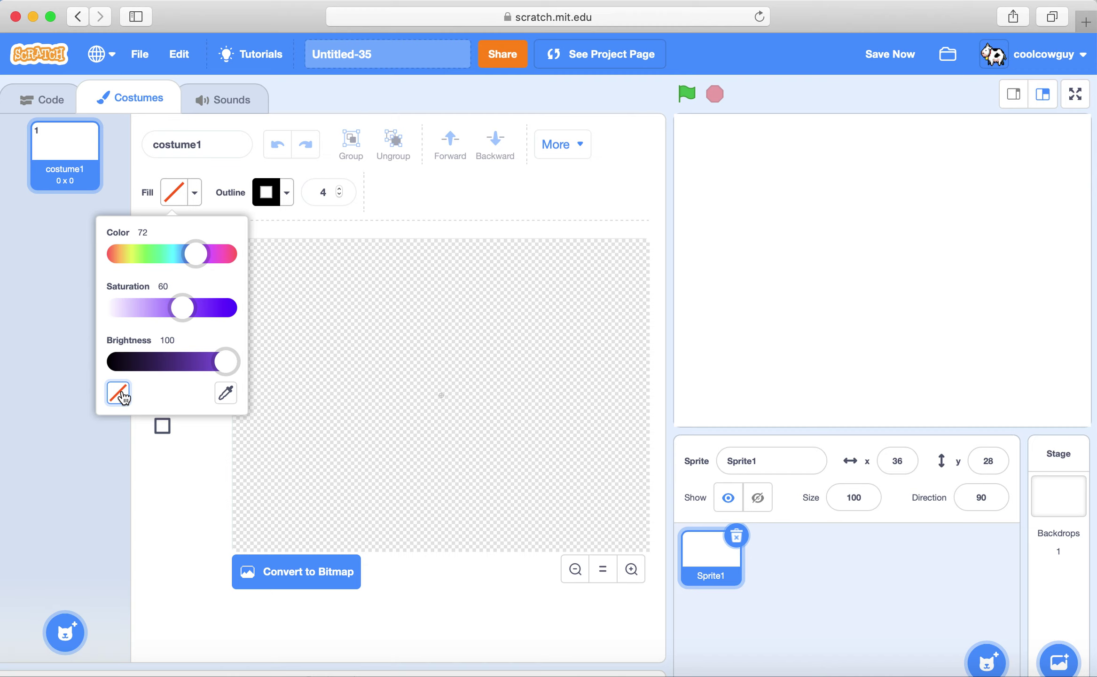
{"action": "left_click", "coordinate": [175, 530]}
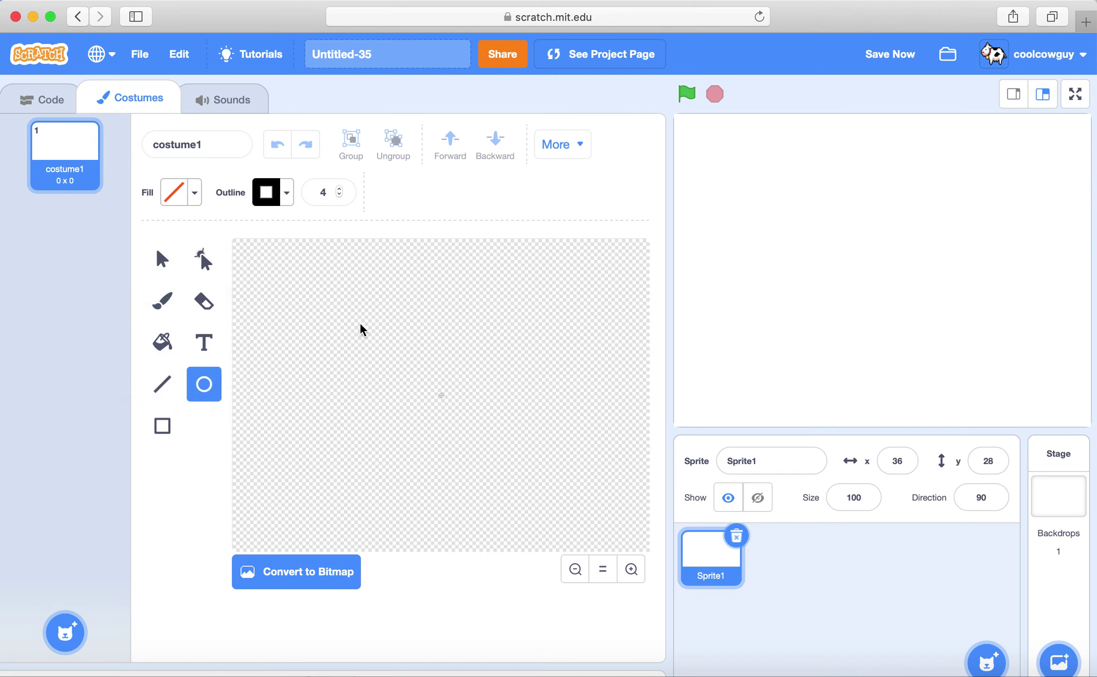
{"action": "left_click_drag", "start_coordinate": [334, 316], "coordinate": [520, 501]}
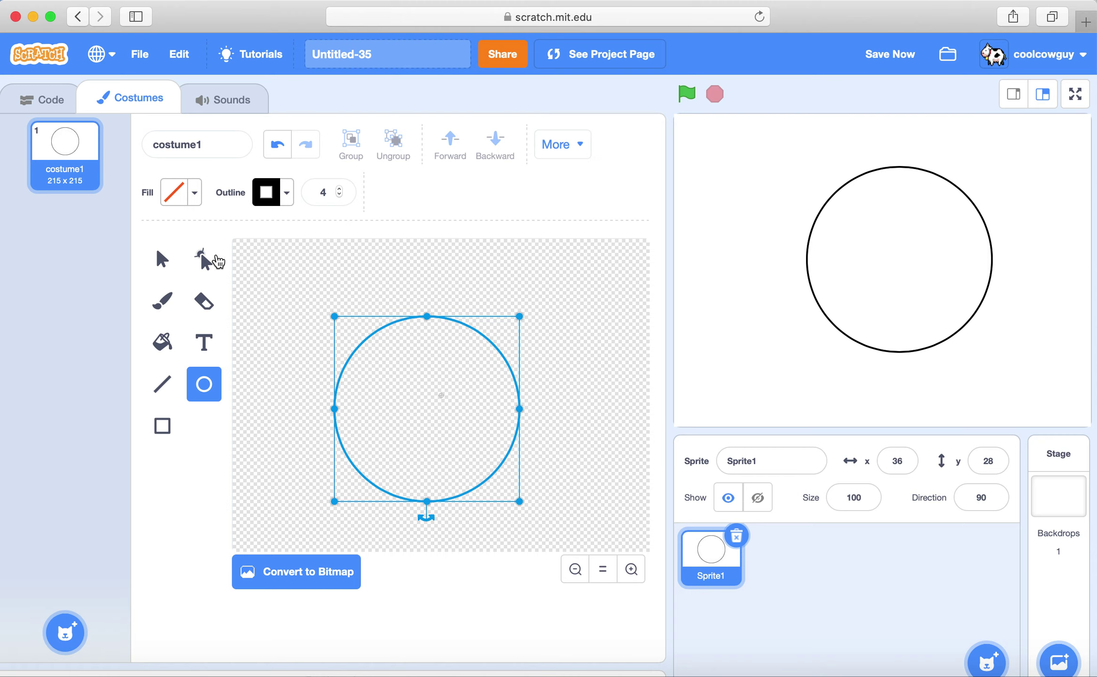
Step: Reshape the circle into an uneven curved V by moving its points and adding an extra point on its upper edge
{"action": "left_click", "coordinate": [216, 260]}
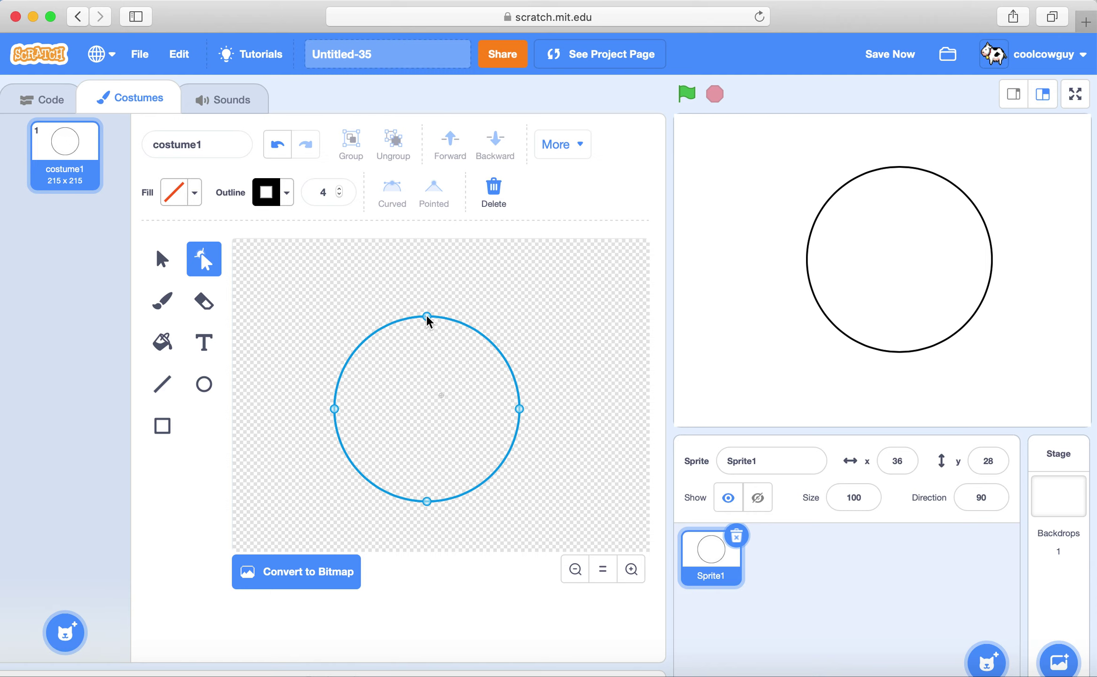
{"action": "left_click_drag", "start_coordinate": [427, 319], "coordinate": [565, 258]}
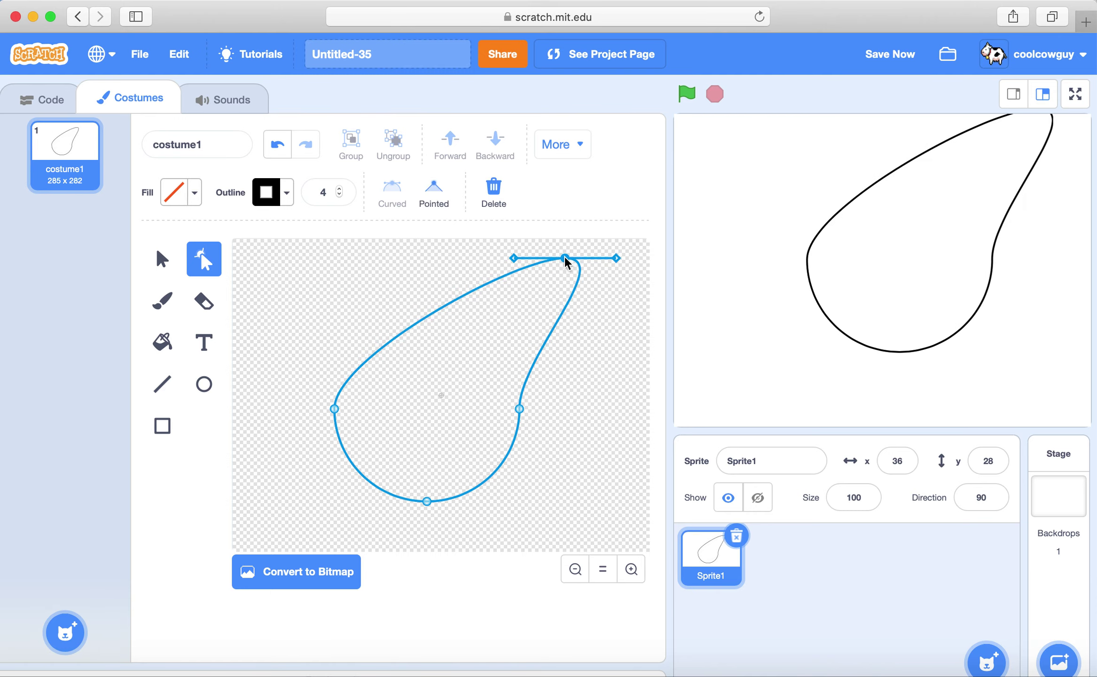
{"action": "left_click", "coordinate": [414, 326]}
{"action": "left_click_drag", "start_coordinate": [414, 327], "coordinate": [450, 428]}
{"action": "left_click_drag", "start_coordinate": [334, 410], "coordinate": [348, 333]}
{"action": "left_click_drag", "start_coordinate": [450, 423], "coordinate": [444, 458]}
{"action": "left_click_drag", "start_coordinate": [566, 258], "coordinate": [630, 245]}
{"action": "left_click_drag", "start_coordinate": [519, 409], "coordinate": [548, 422]}
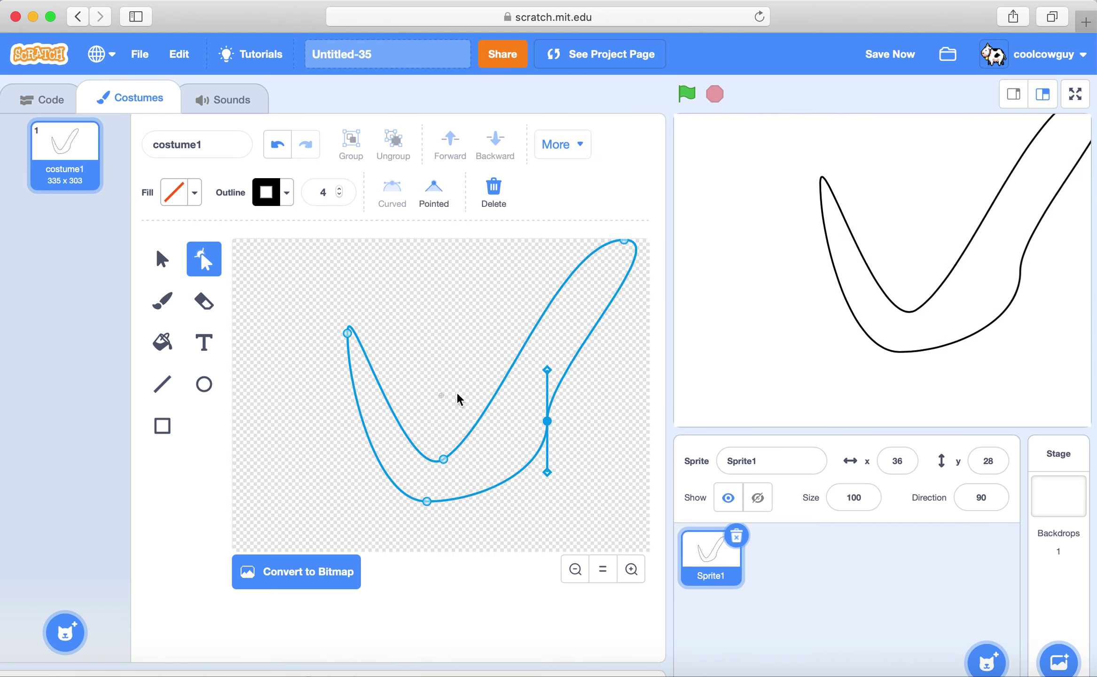
{"action": "double_click", "coordinate": [350, 342]}
{"action": "left_click_drag", "start_coordinate": [350, 342], "coordinate": [363, 406]}
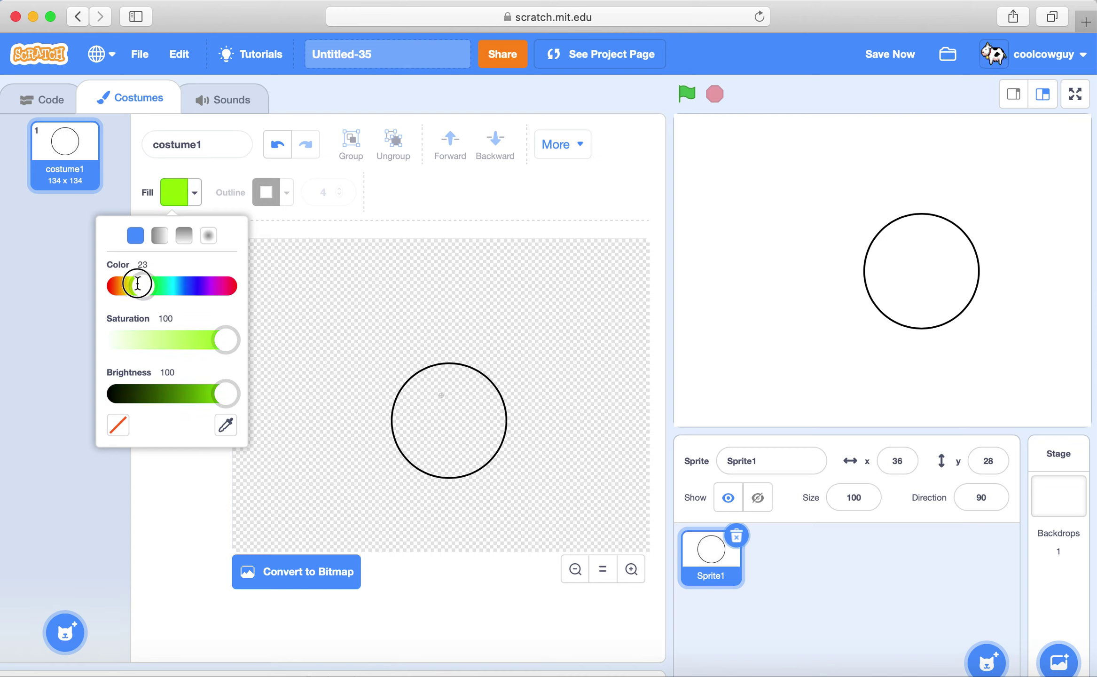
Step: Change the fill colour to light blue and fill the outlined circle with it
{"action": "left_click_drag", "start_coordinate": [135, 284], "coordinate": [178, 294]}
{"action": "left_click", "coordinate": [449, 421]}
Step: Reshape the blue circle into a crescent by pulling its top point down and moving its two side points
{"action": "left_click", "coordinate": [207, 261]}
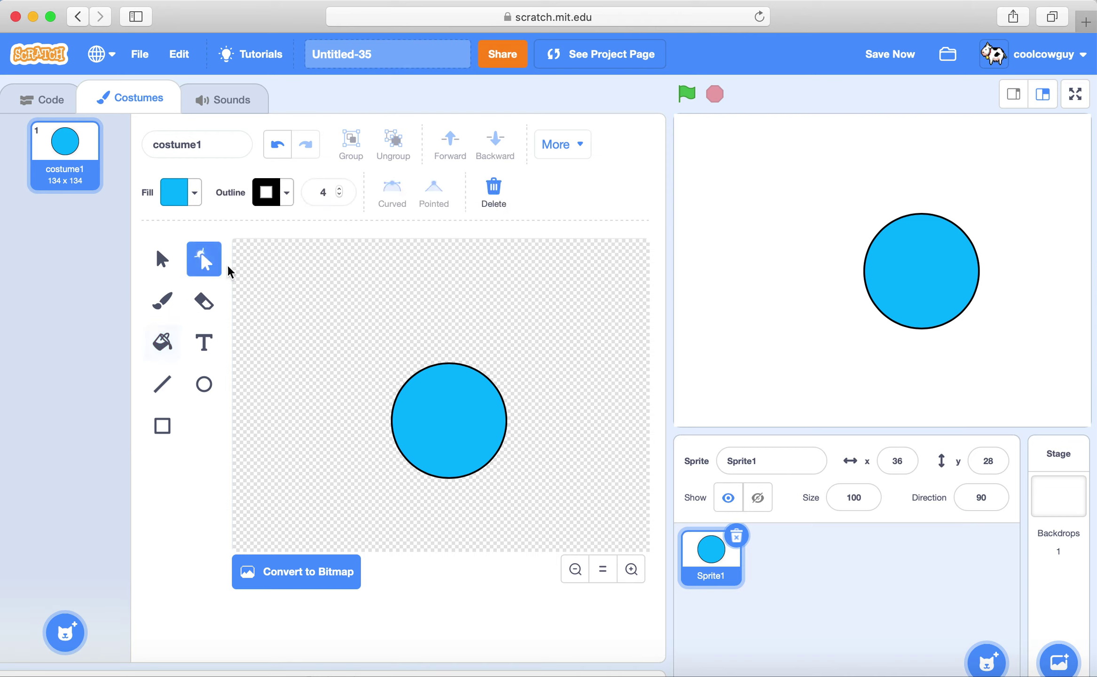
{"action": "left_click", "coordinate": [459, 369]}
{"action": "left_click_drag", "start_coordinate": [449, 363], "coordinate": [450, 458]}
{"action": "left_click_drag", "start_coordinate": [391, 421], "coordinate": [410, 402]}
{"action": "left_click_drag", "start_coordinate": [506, 420], "coordinate": [490, 362]}
Step: Undo the point edits that turned the blue circle into a crescent
{"action": "left_click", "coordinate": [278, 144]}
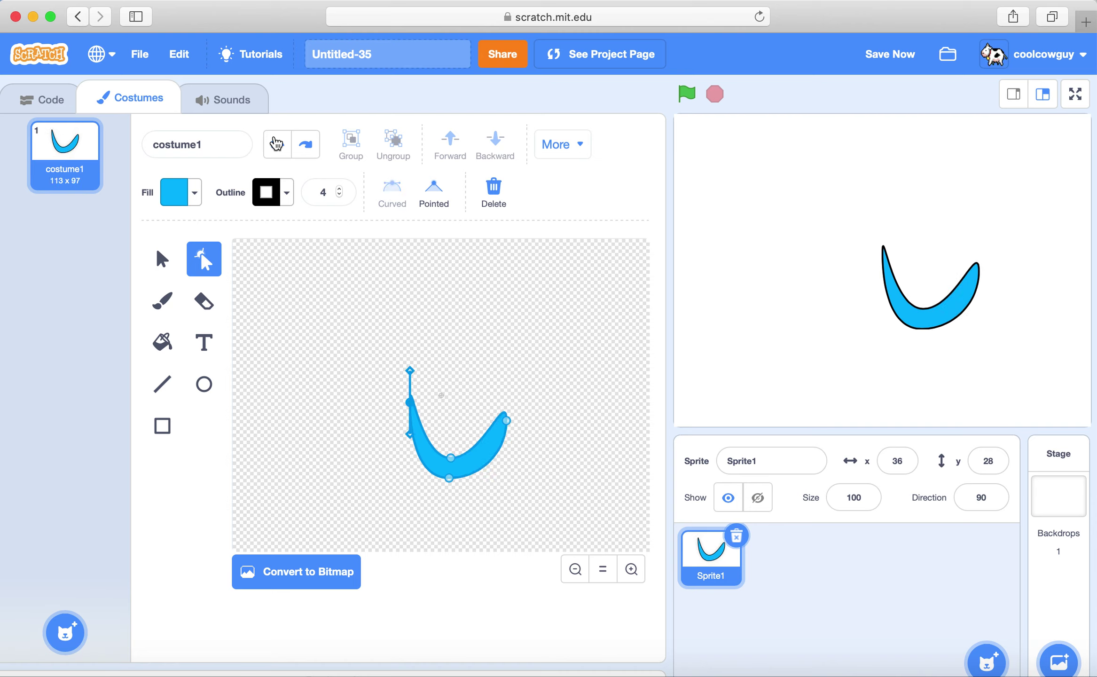
{"action": "left_click", "coordinate": [276, 144]}
{"action": "left_click", "coordinate": [276, 144]}
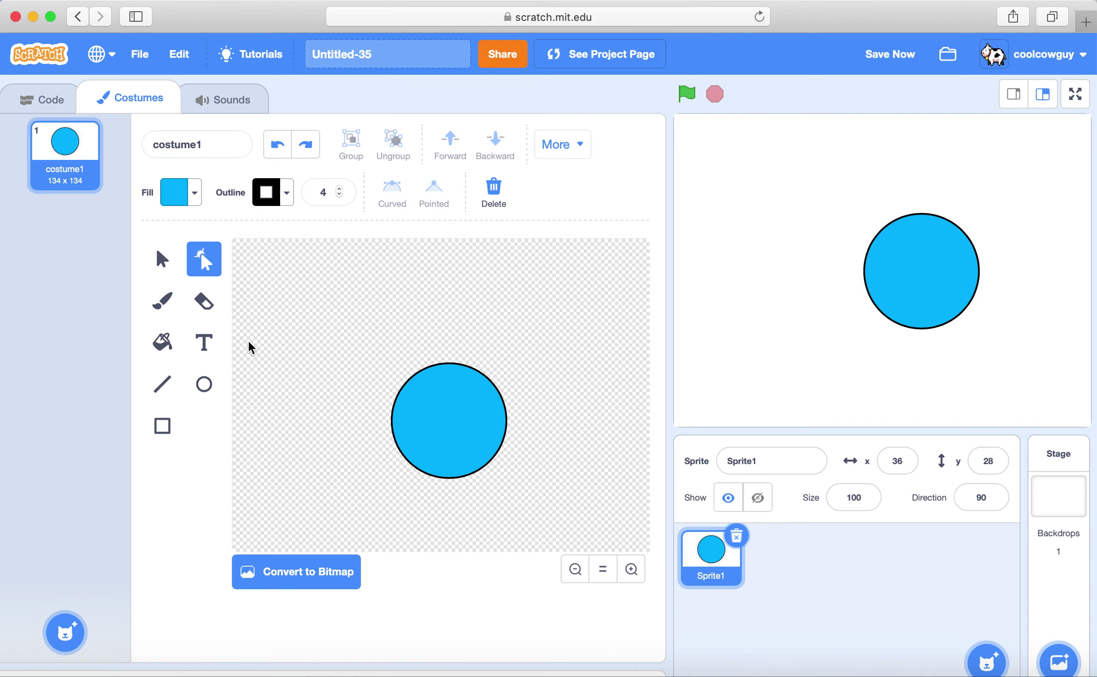
Step: Erase the whole blue circle with the eraser at size 40
{"action": "left_click", "coordinate": [203, 306]}
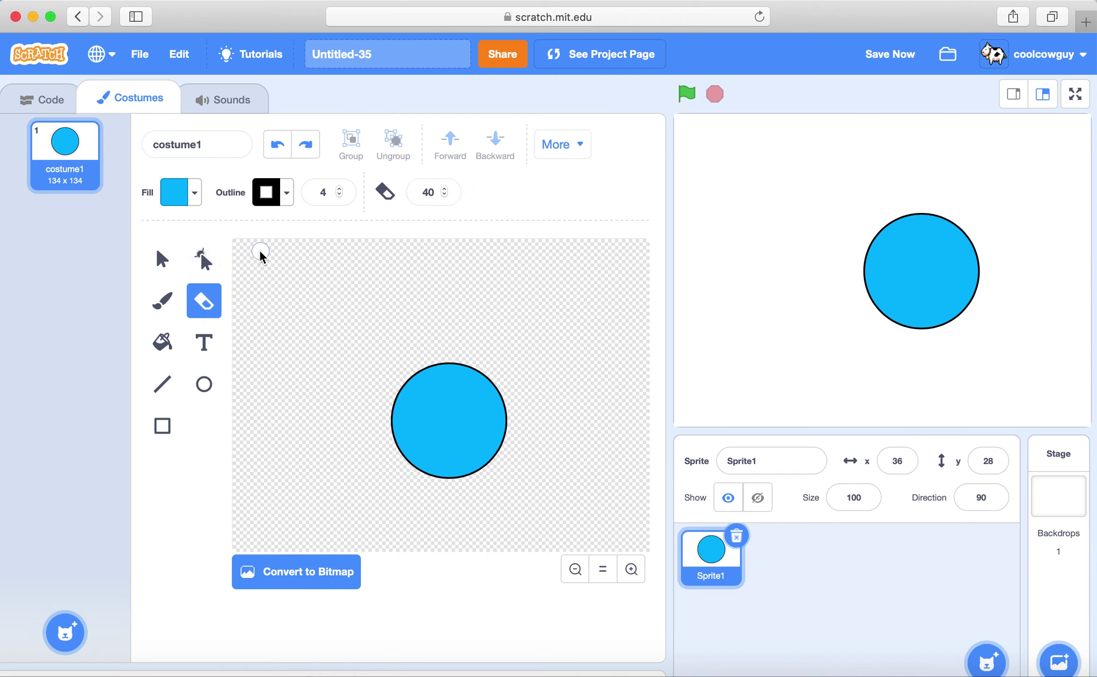
{"action": "left_click_drag", "start_coordinate": [395, 371], "coordinate": [498, 471]}
Step: Draw a light blue circle about 182 by 182 with a black outline and move it left of the canvas centre
{"action": "left_click", "coordinate": [202, 384]}
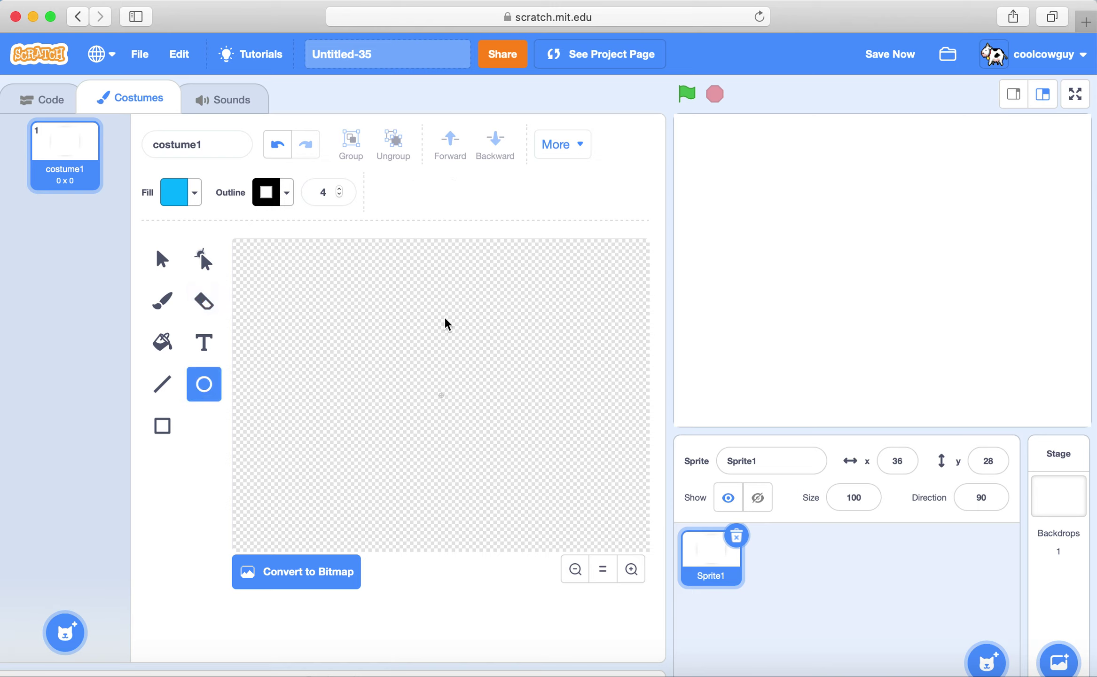
{"action": "left_click_drag", "start_coordinate": [414, 321], "coordinate": [485, 389]}
{"action": "left_click_drag", "start_coordinate": [503, 437], "coordinate": [558, 478]}
{"action": "left_click", "coordinate": [306, 324]}
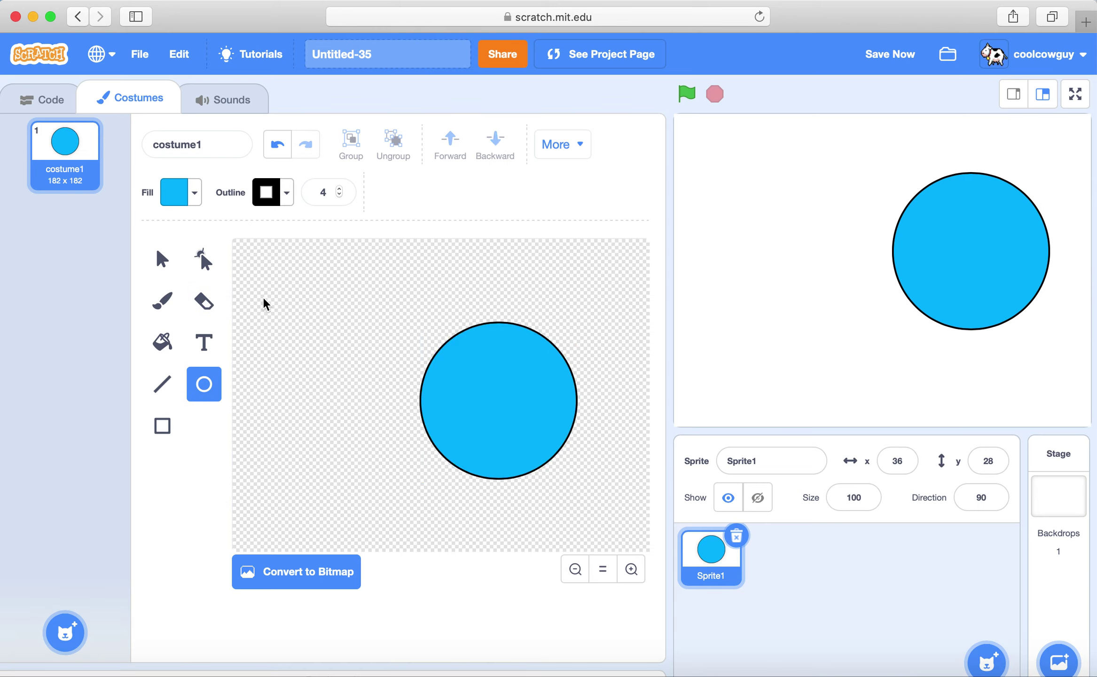
{"action": "left_click", "coordinate": [162, 259]}
{"action": "left_click_drag", "start_coordinate": [498, 400], "coordinate": [385, 382]}
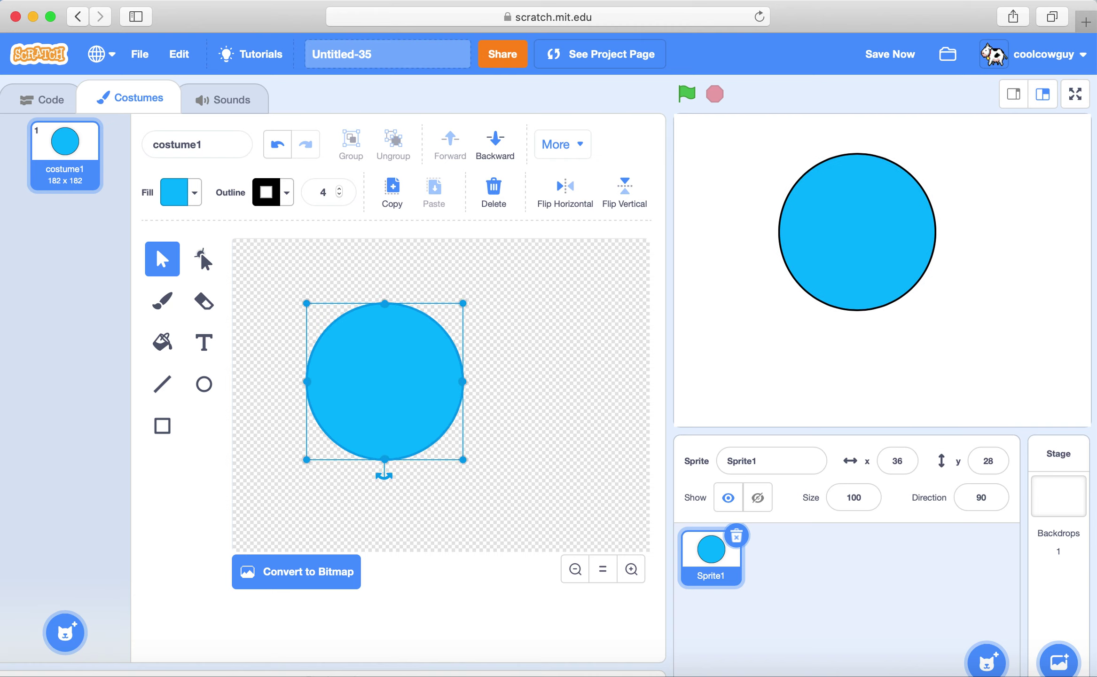
Step: Paint a figure's head with two eyes and a smile plus a body outline beside the circle, using a size 10 blue brush
{"action": "left_click", "coordinate": [161, 301]}
{"action": "left_click_drag", "start_coordinate": [517, 298], "coordinate": [512, 310]}
{"action": "left_click", "coordinate": [537, 315]}
{"action": "left_click", "coordinate": [585, 328]}
{"action": "left_click_drag", "start_coordinate": [525, 325], "coordinate": [592, 355]}
{"action": "left_click", "coordinate": [574, 408]}
{"action": "key", "text": "super+z"}
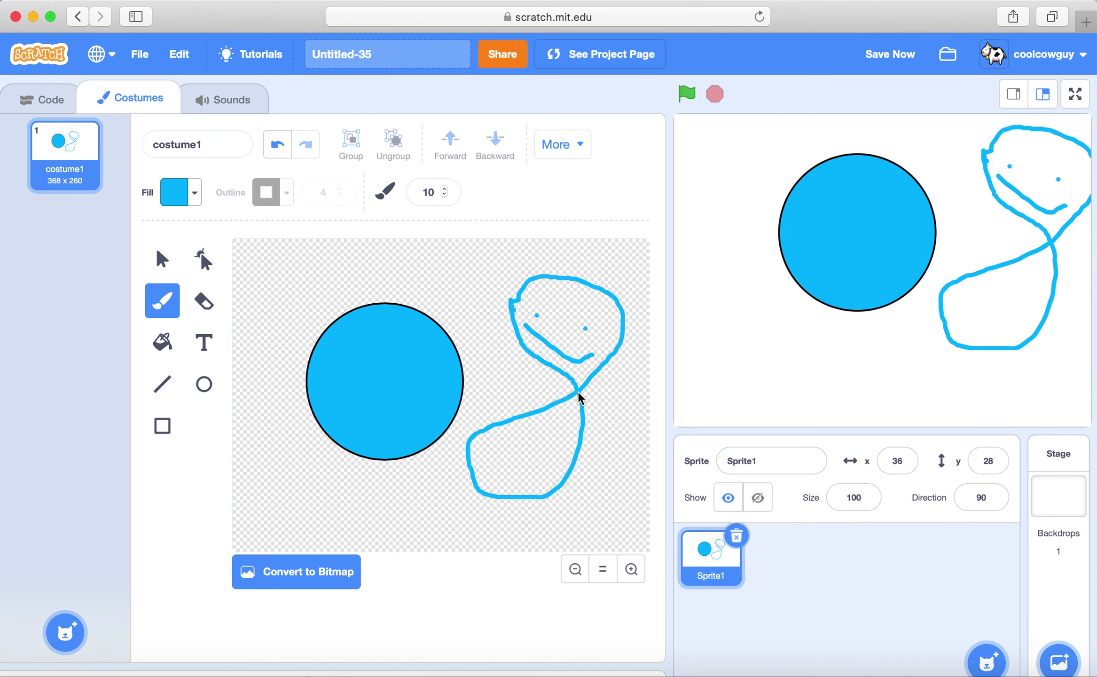
Step: Paint two arms from the figure's neck and two legs from its body
{"action": "left_click_drag", "start_coordinate": [569, 393], "coordinate": [477, 324]}
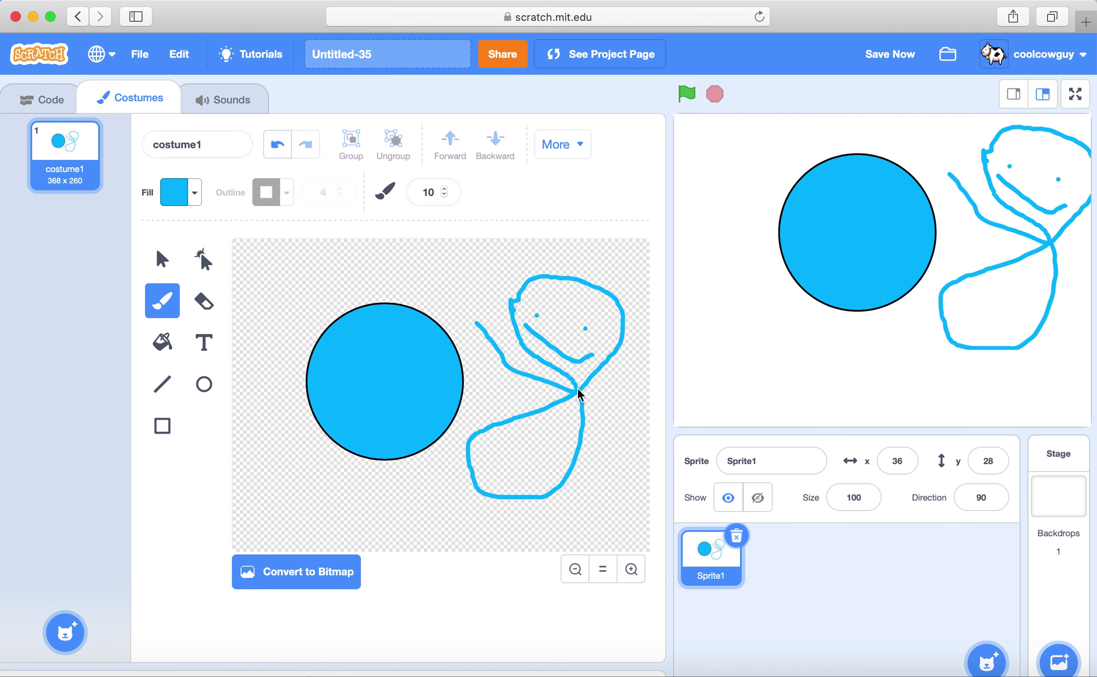
{"action": "left_click_drag", "start_coordinate": [576, 390], "coordinate": [666, 380]}
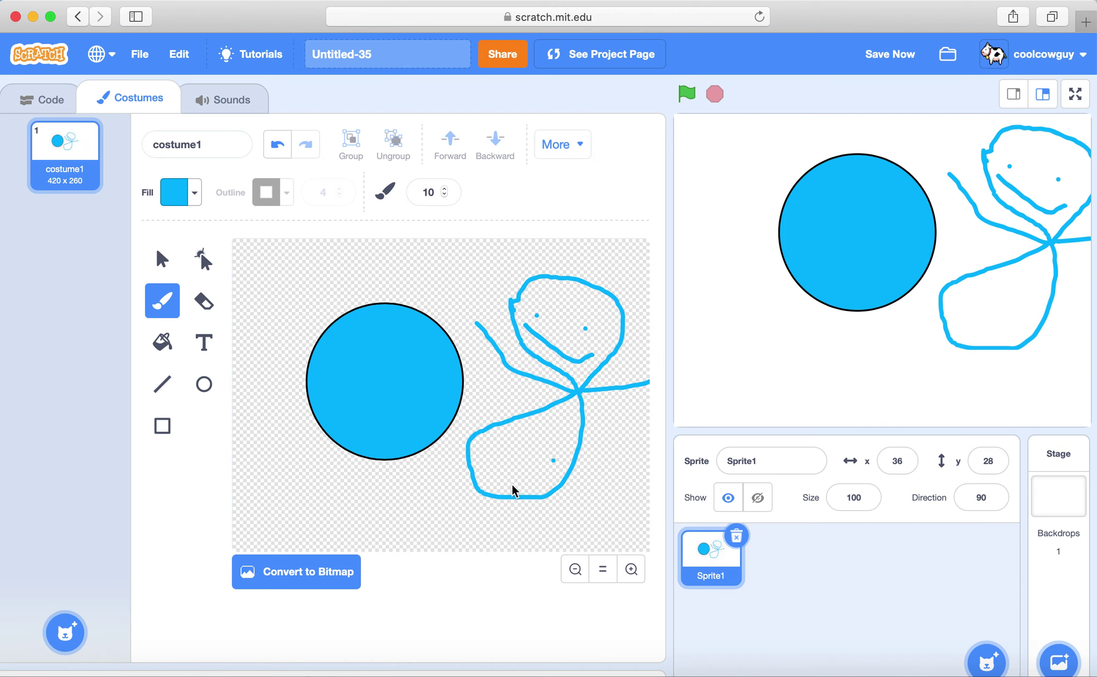
{"action": "left_click_drag", "start_coordinate": [467, 443], "coordinate": [386, 557]}
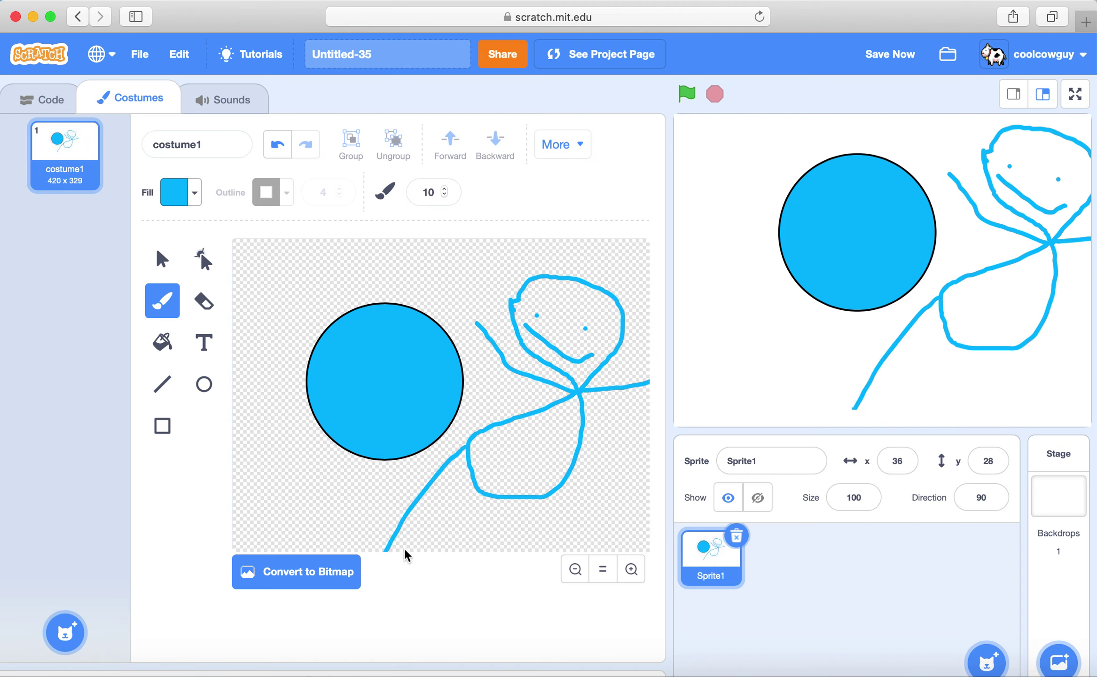
{"action": "left_click_drag", "start_coordinate": [548, 495], "coordinate": [571, 545]}
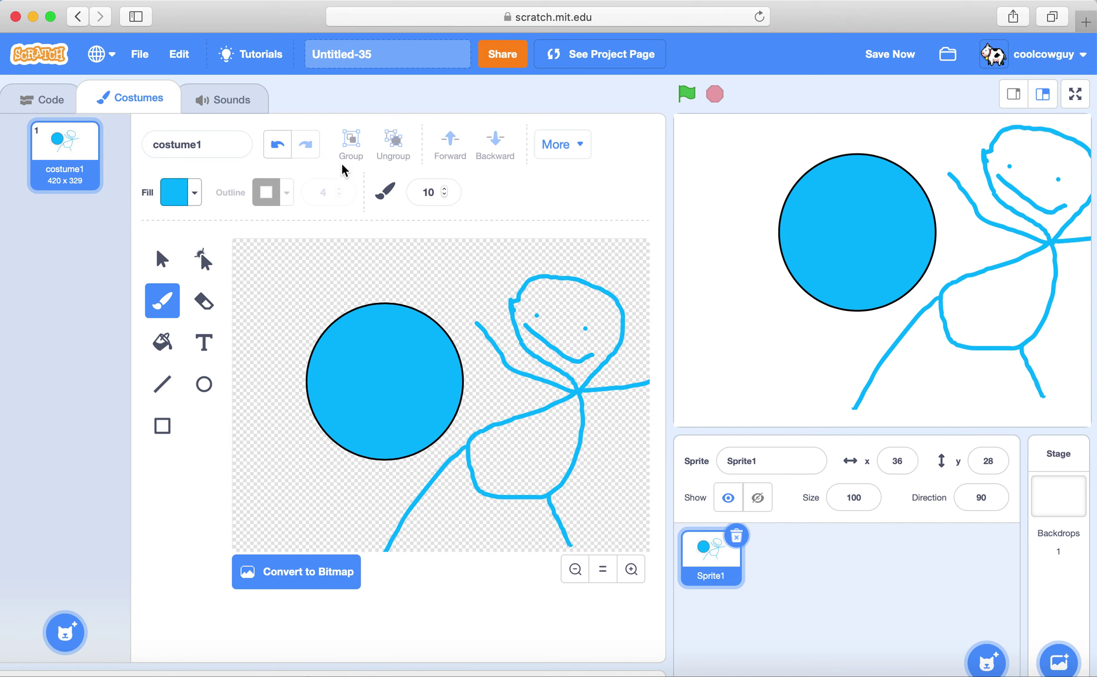
Step: Undo all the brush strokes of the painted figure
{"action": "left_click", "coordinate": [278, 147]}
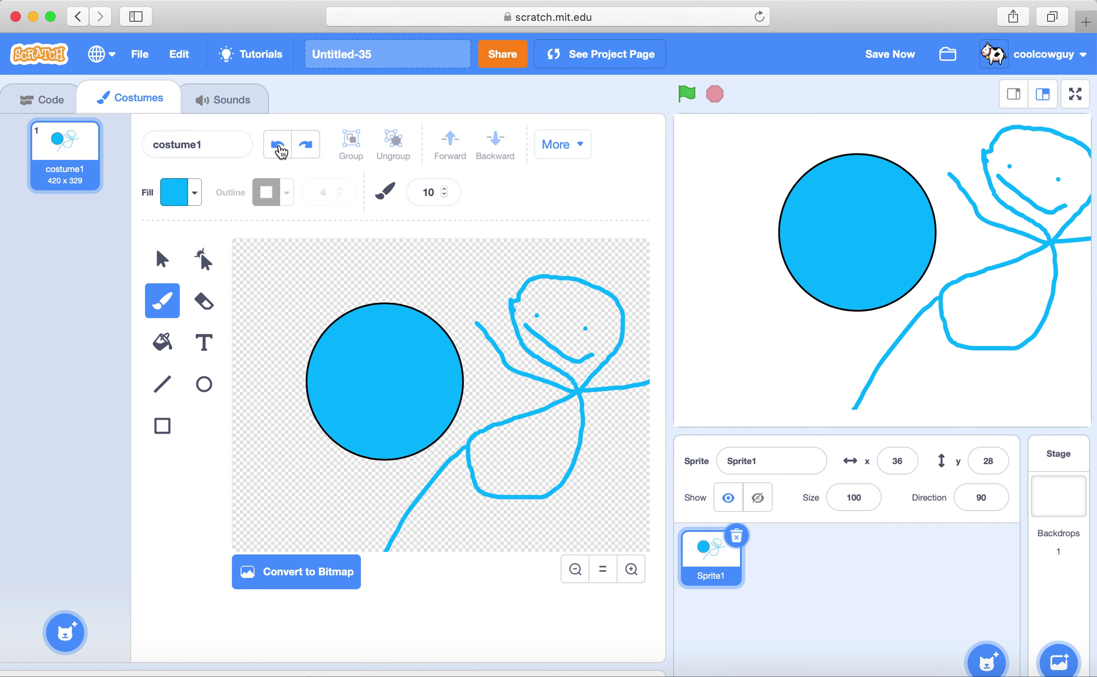
{"action": "left_click", "coordinate": [279, 148]}
{"action": "left_click", "coordinate": [278, 149]}
{"action": "left_click", "coordinate": [278, 148]}
{"action": "left_click", "coordinate": [279, 148]}
{"action": "left_click", "coordinate": [278, 149]}
{"action": "left_click", "coordinate": [278, 149]}
Step: Paint a single small blue dot near the canvas's right edge, level with the top of the circle
{"action": "left_click", "coordinate": [635, 298]}
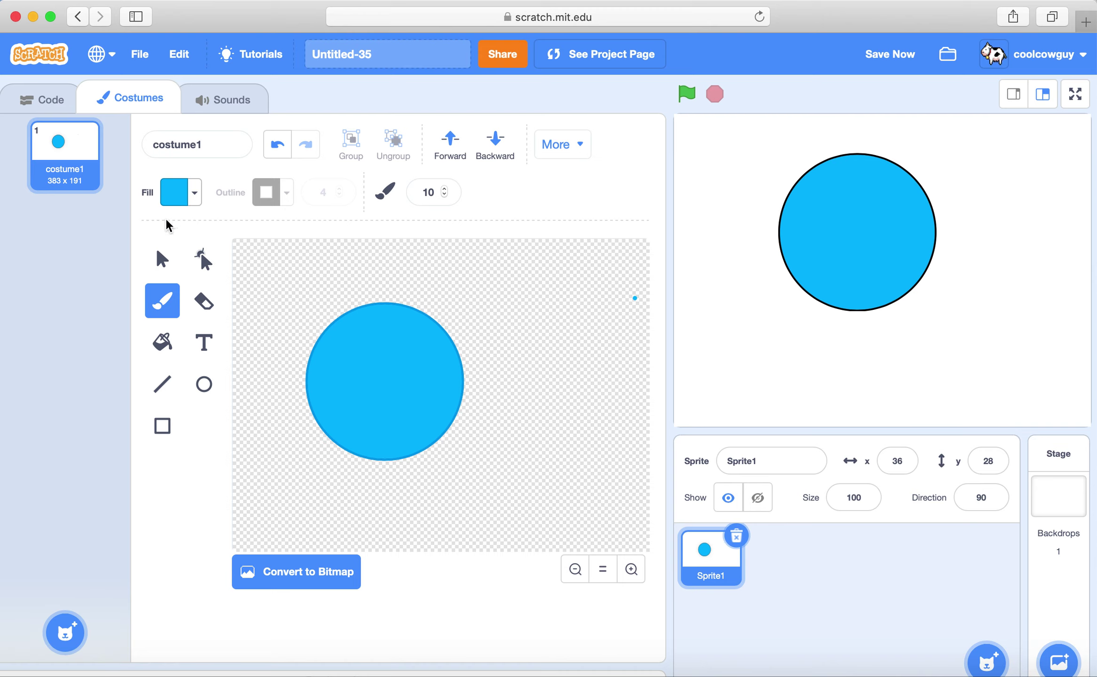
{"action": "left_click", "coordinate": [162, 259]}
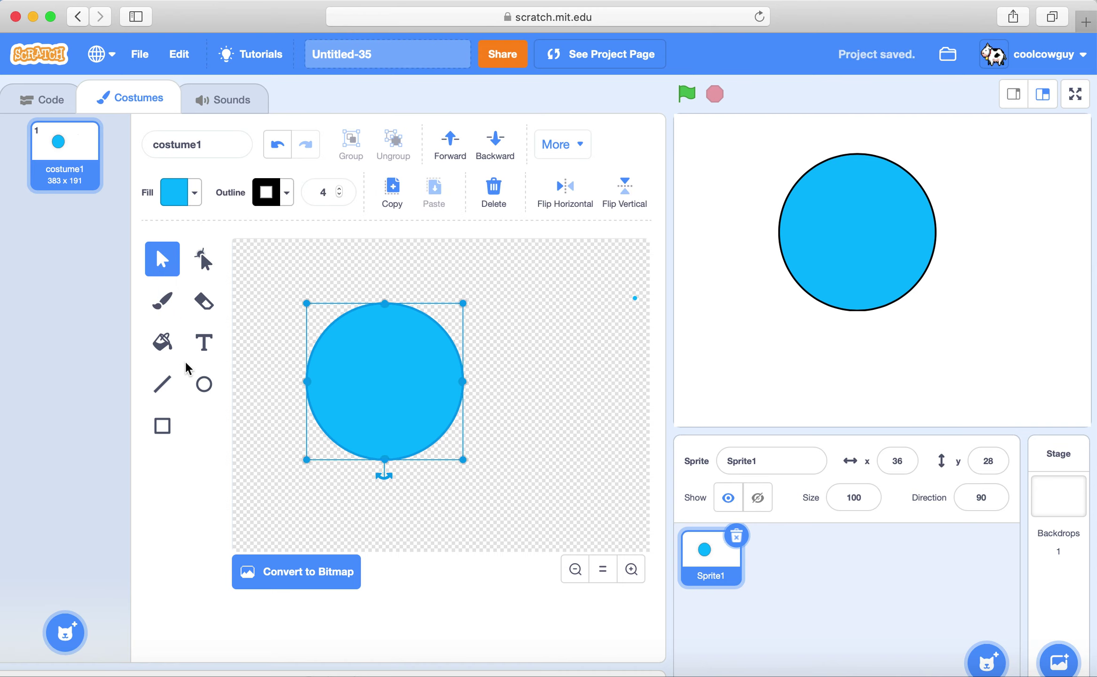
Step: Draw a closed triangle from three straight black lines of width 4 beside the blue circle
{"action": "left_click", "coordinate": [162, 384]}
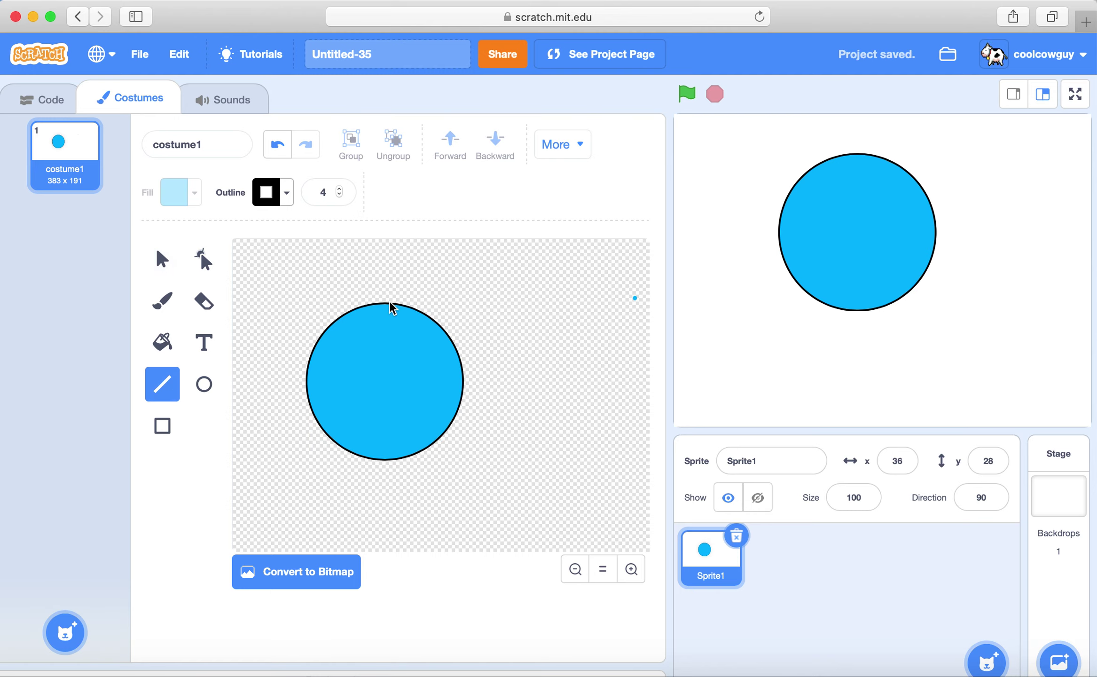
{"action": "mouse_move", "coordinate": [531, 278]}
{"action": "left_mouse_down"}
{"action": "mouse_move", "coordinate": [574, 455]}
{"action": "mouse_move", "coordinate": [559, 456]}
{"action": "mouse_move", "coordinate": [490, 312]}
{"action": "mouse_move", "coordinate": [620, 351]}
{"action": "mouse_move", "coordinate": [591, 341]}
{"action": "mouse_move", "coordinate": [528, 263]}
{"action": "mouse_move", "coordinate": [558, 288]}
{"action": "mouse_move", "coordinate": [569, 319]}
{"action": "mouse_move", "coordinate": [556, 379]}
{"action": "mouse_move", "coordinate": [525, 373]}
{"action": "mouse_move", "coordinate": [485, 325]}
{"action": "mouse_move", "coordinate": [547, 485]}
{"action": "mouse_move", "coordinate": [480, 385]}
{"action": "mouse_move", "coordinate": [570, 318]}
{"action": "mouse_move", "coordinate": [639, 306]}
{"action": "mouse_move", "coordinate": [629, 319]}
{"action": "mouse_move", "coordinate": [583, 321]}
{"action": "mouse_move", "coordinate": [582, 427]}
{"action": "left_mouse_up"}
{"action": "left_click_drag", "start_coordinate": [582, 428], "coordinate": [504, 378]}
{"action": "mouse_move", "coordinate": [504, 377]}
{"action": "left_mouse_down"}
{"action": "mouse_move", "coordinate": [418, 397]}
{"action": "mouse_move", "coordinate": [532, 280]}
{"action": "left_mouse_up"}
Step: Undo the lines of the triangle
{"action": "key", "text": "super+z"}
{"action": "key", "text": "super+z"}
{"action": "key", "text": "super+z"}
{"action": "key", "text": "super+z"}
{"action": "key", "text": "super+z"}
Step: Add the text "TYPING STUFF" in blue Sans Serif above and to the right of the circle
{"action": "left_click", "coordinate": [204, 342]}
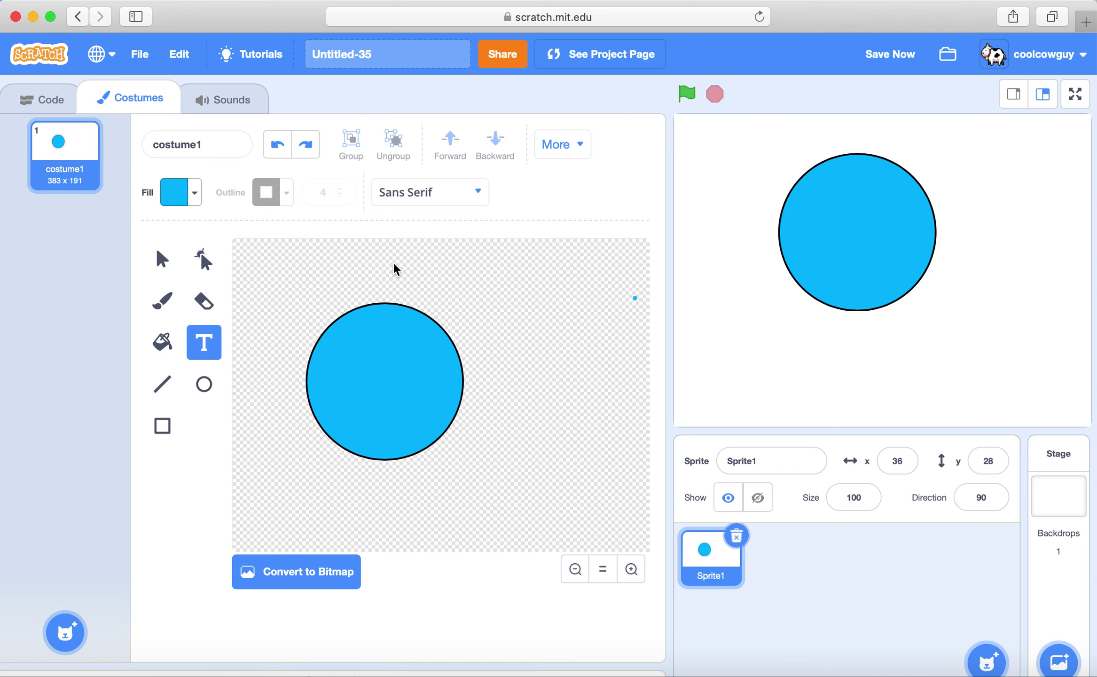
{"action": "left_click", "coordinate": [497, 294]}
{"action": "type", "text": "TYPING STUFF"}
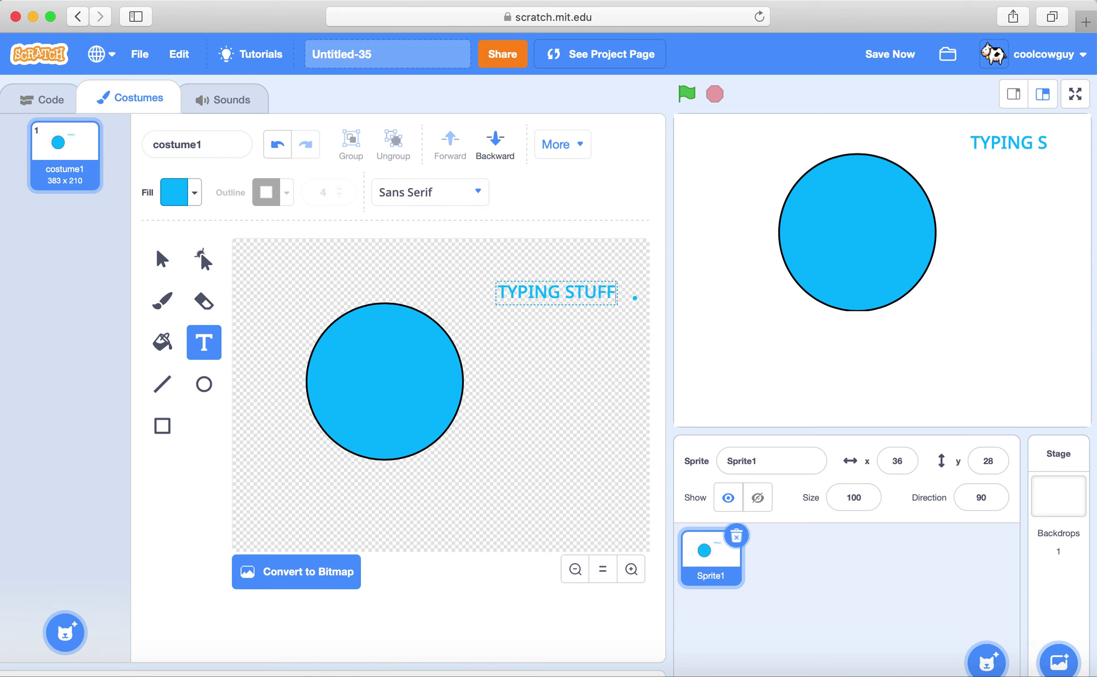
{"action": "left_click", "coordinate": [590, 381]}
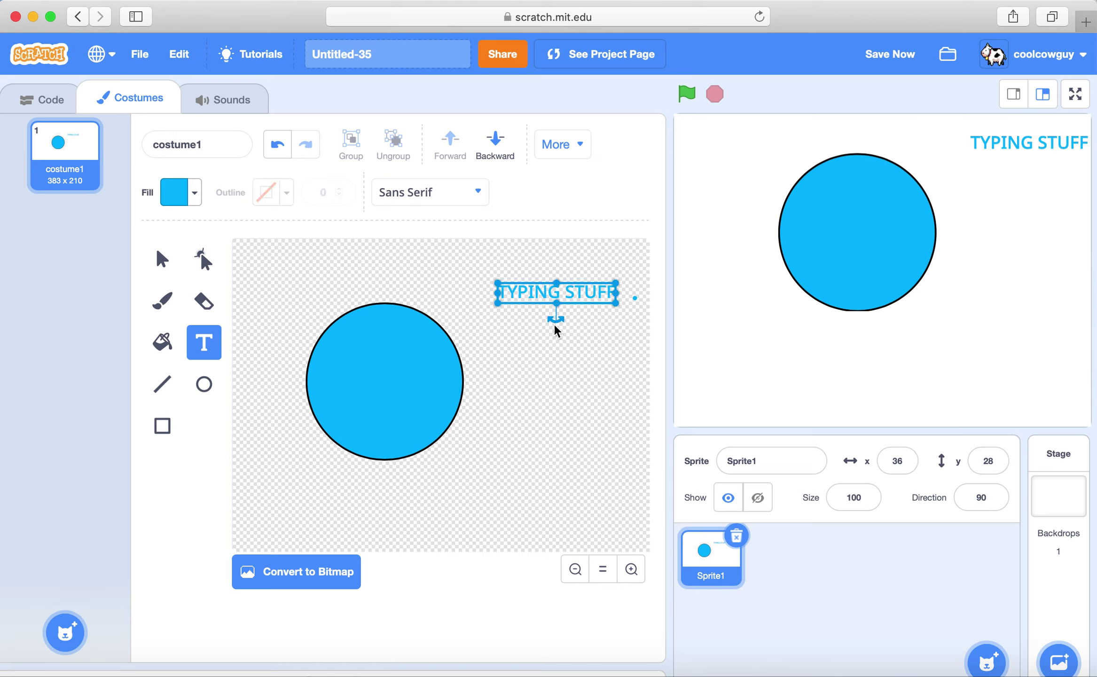
Step: Rotate the "TYPING STUFF" text slightly counterclockwise
{"action": "left_click_drag", "start_coordinate": [556, 321], "coordinate": [574, 348]}
{"action": "left_click", "coordinate": [536, 379]}
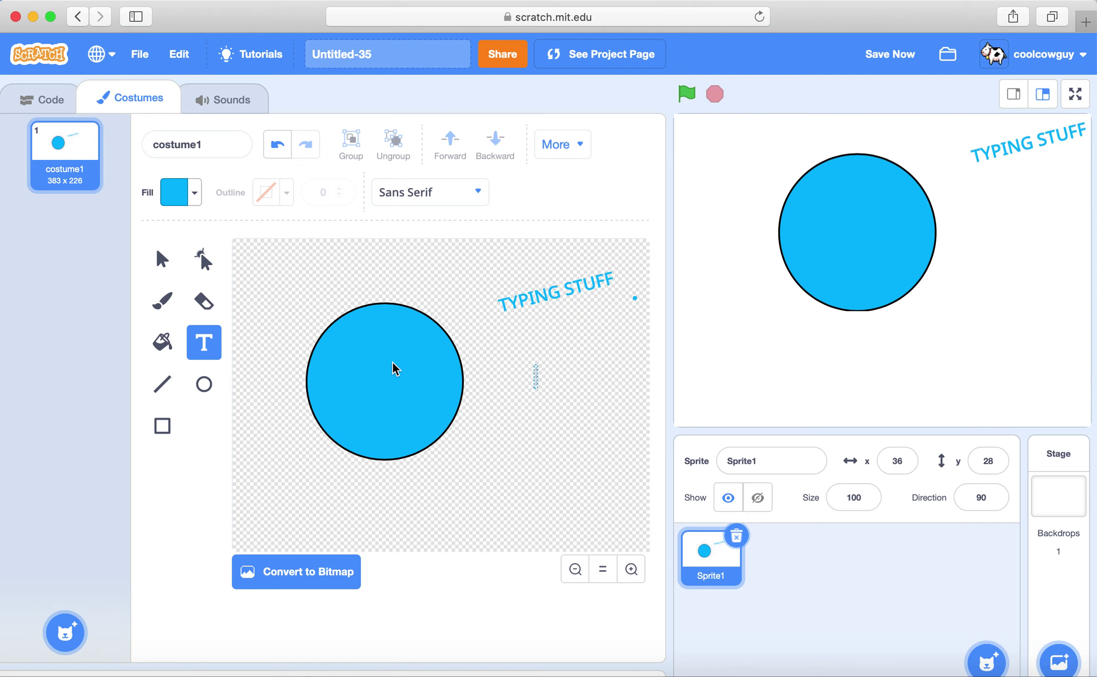
Step: Stretch the blue circle toward the canvas's right edge and reduce its height from the top, forming a wide, flat ellipse
{"action": "left_click", "coordinate": [161, 267]}
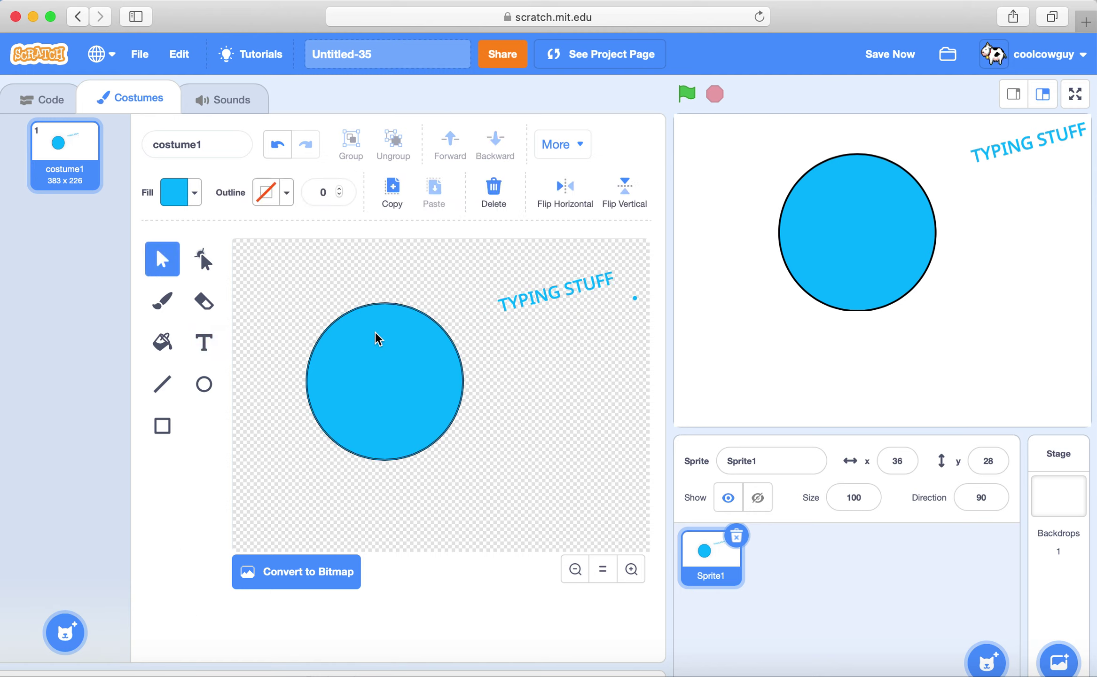
{"action": "left_click", "coordinate": [410, 416]}
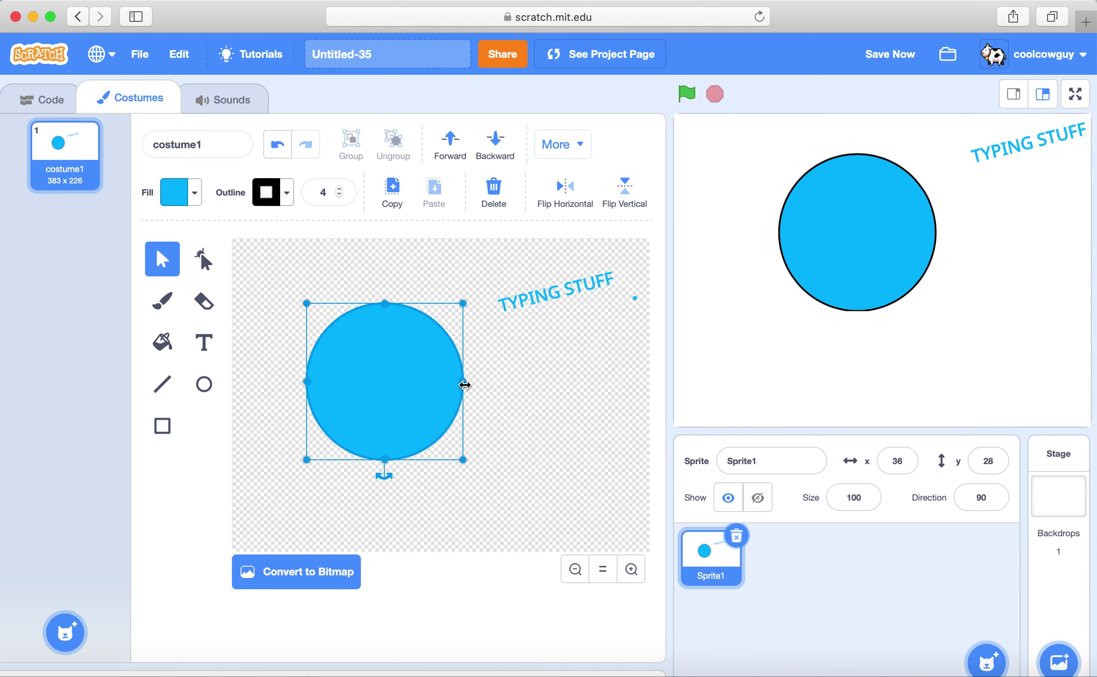
{"action": "left_click", "coordinate": [383, 476]}
{"action": "left_click_drag", "start_coordinate": [464, 381], "coordinate": [634, 381]}
{"action": "left_click_drag", "start_coordinate": [384, 302], "coordinate": [384, 357]}
Step: Add the text "Hello" in the 中文 font above the ellipse's left end
{"action": "left_click", "coordinate": [203, 342]}
{"action": "left_click", "coordinate": [303, 280]}
{"action": "type", "text": "Hello"}
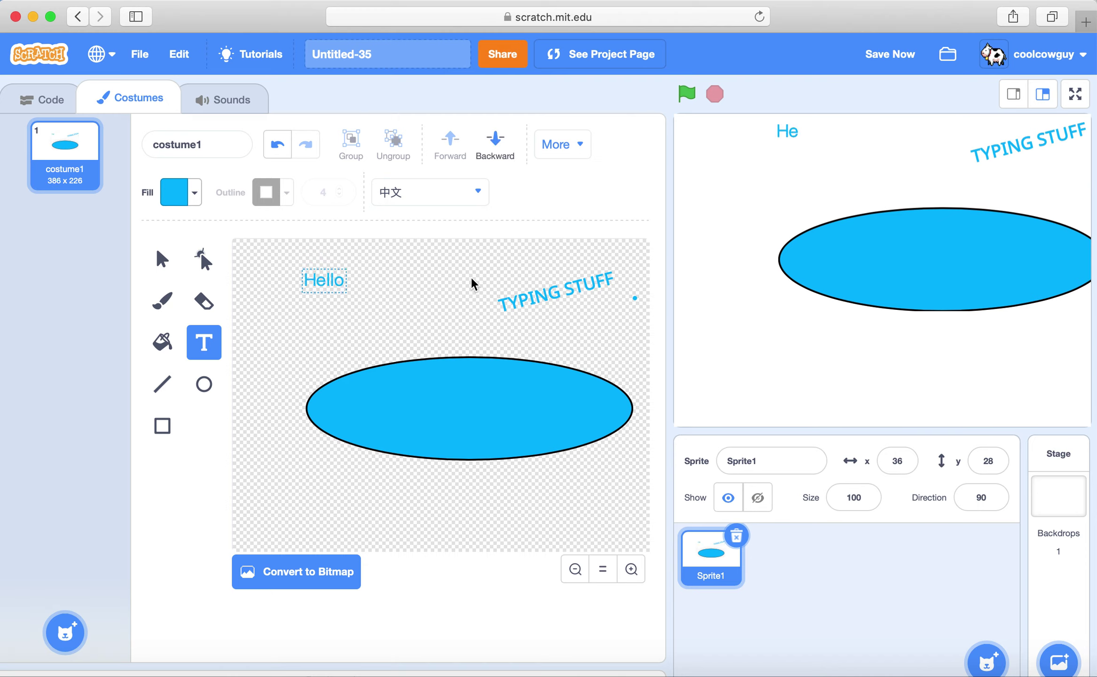
Step: Add the text "PIXELATED" in the Pixel font above the ellipse's left part and rotate it clockwise to a downward diagonal
{"action": "left_click", "coordinate": [430, 192]}
{"action": "left_click", "coordinate": [426, 390]}
{"action": "left_click", "coordinate": [310, 295]}
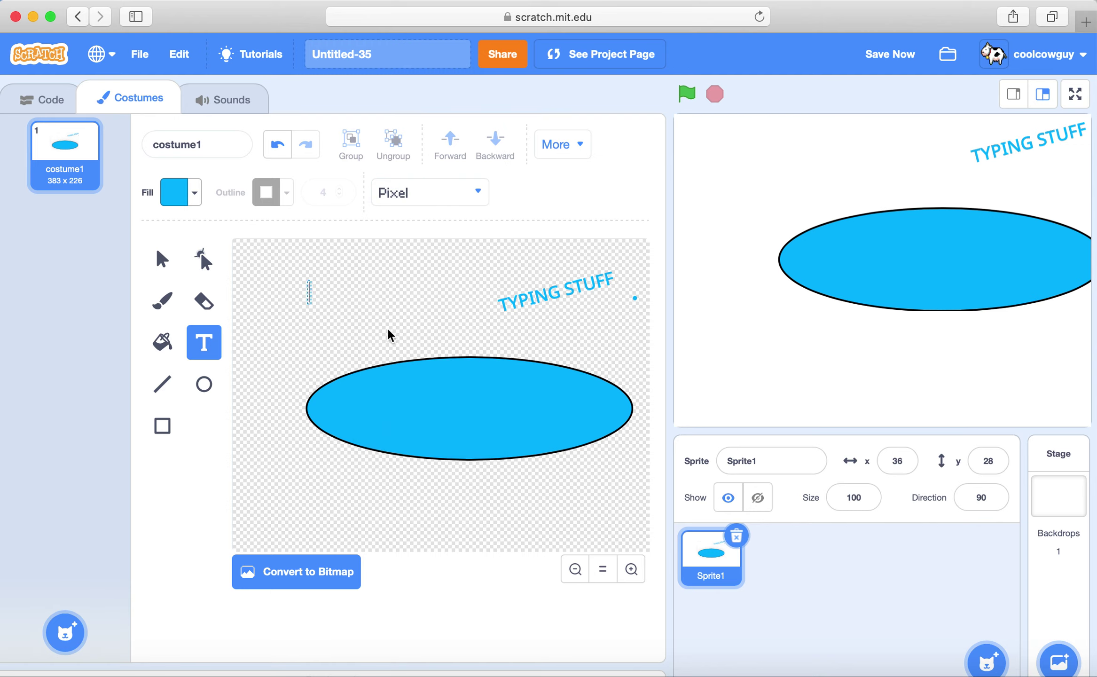
{"action": "type", "text": "Pl"}
{"action": "type", "text": "XEL"}
{"action": "type", "text": "ATED"}
{"action": "left_click", "coordinate": [161, 258]}
{"action": "left_click_drag", "start_coordinate": [360, 269], "coordinate": [378, 275]}
Step: Choose the Rectangle tool and retry saving the project
{"action": "left_click", "coordinate": [162, 425]}
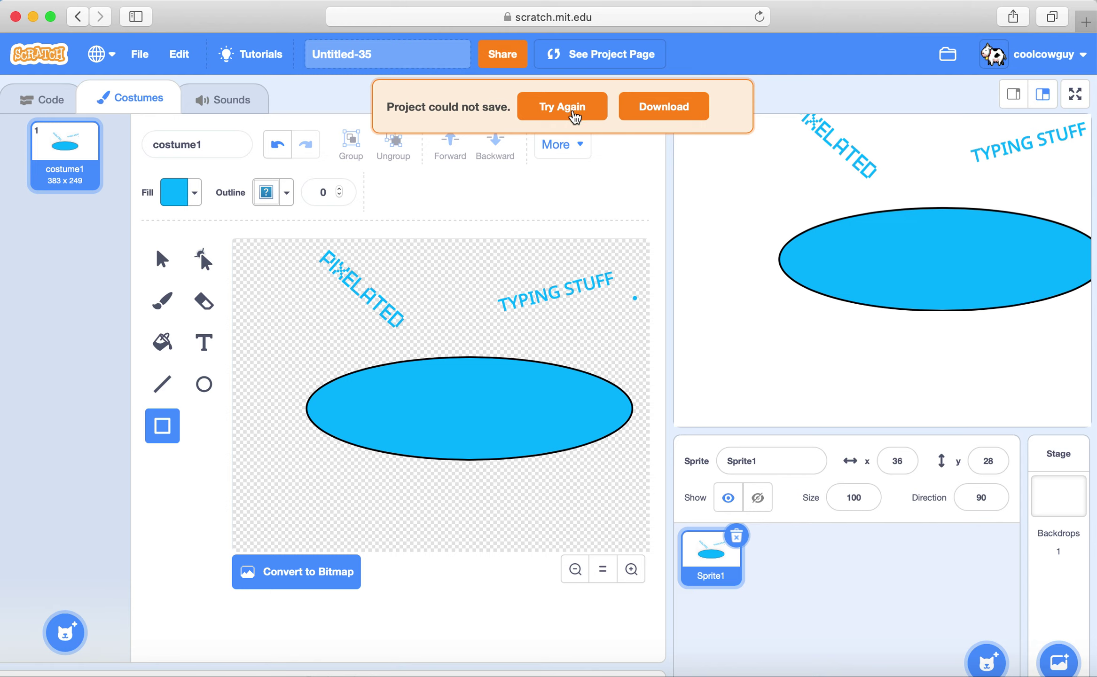
{"action": "left_click", "coordinate": [574, 111]}
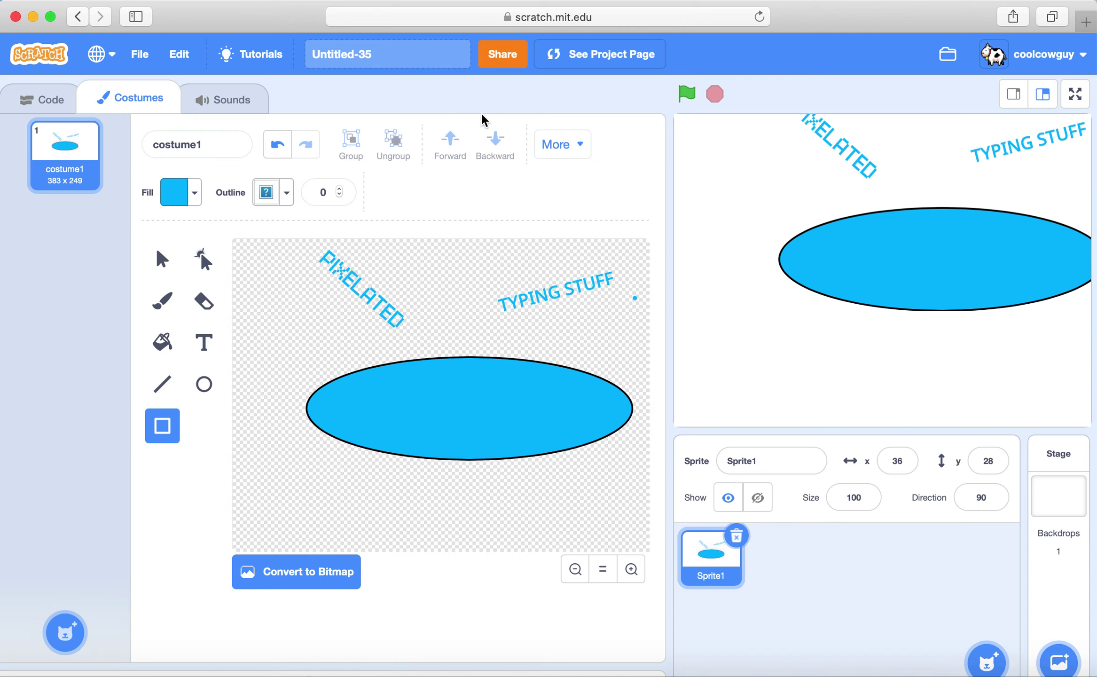
Step: Draw a blue rectangle below the ellipse's left part and set its outline to color 50, saturation 69 and brightness 84
{"action": "left_click_drag", "start_coordinate": [311, 462], "coordinate": [427, 537]}
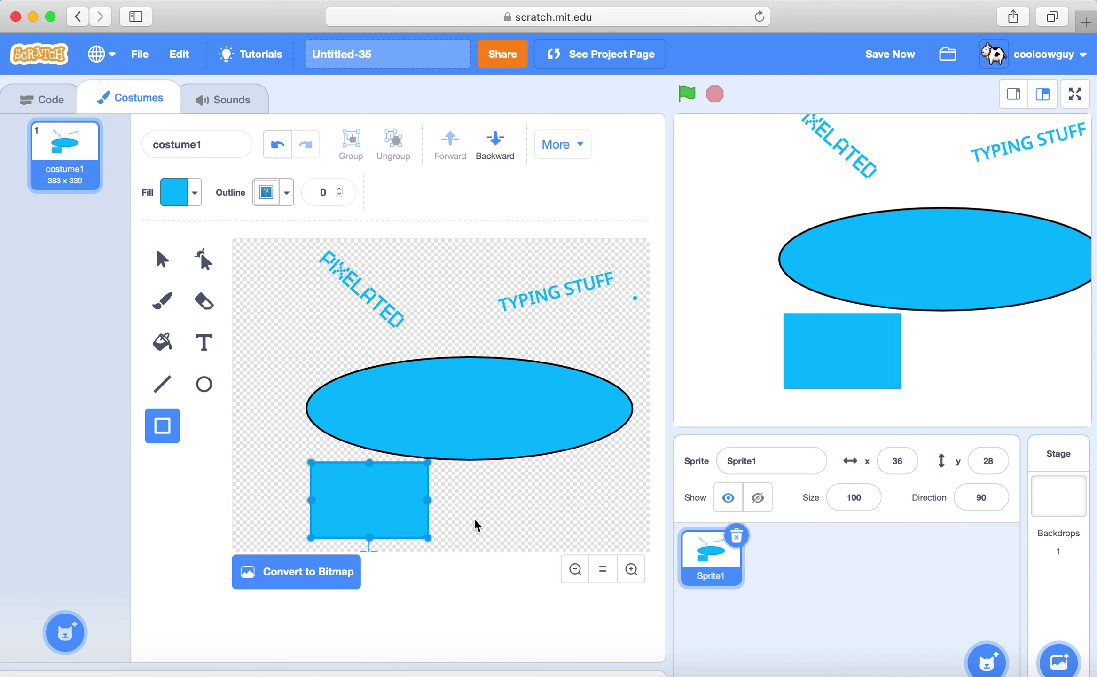
{"action": "left_click", "coordinate": [280, 193]}
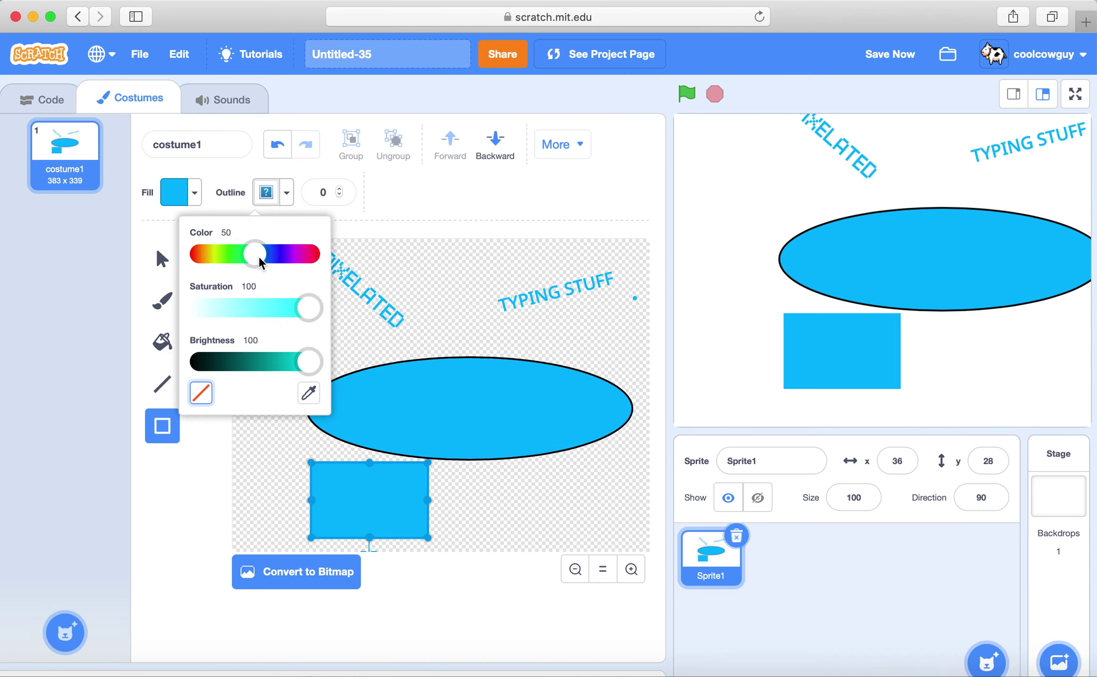
{"action": "left_click", "coordinate": [443, 265]}
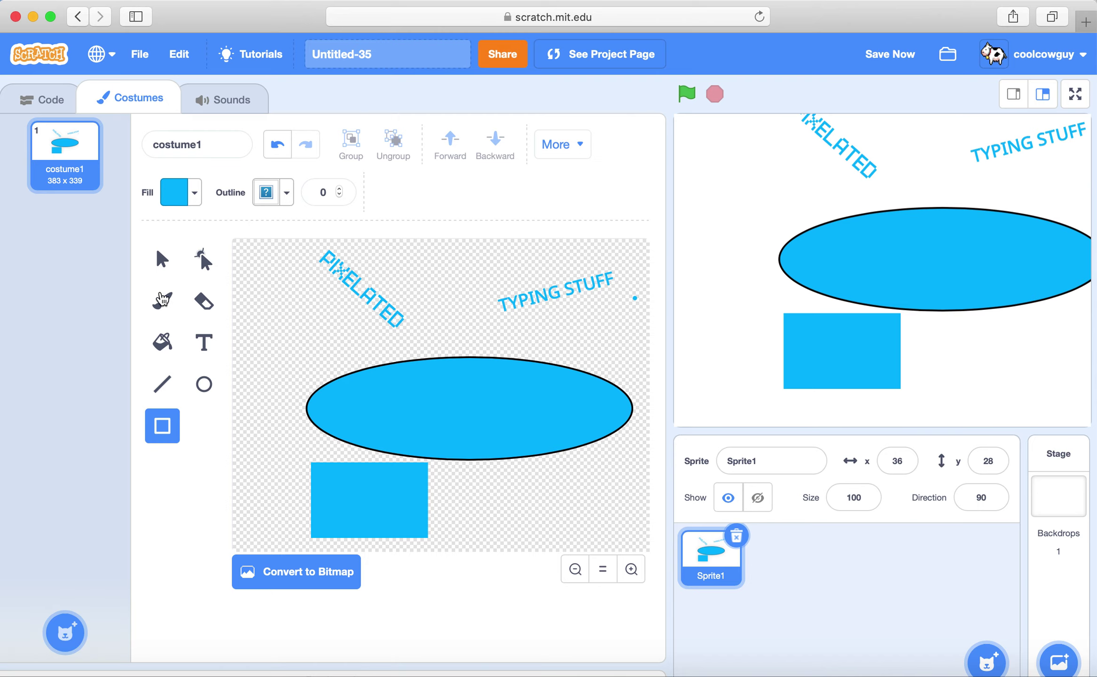
{"action": "left_click", "coordinate": [163, 259]}
{"action": "left_click", "coordinate": [369, 499]}
{"action": "left_click", "coordinate": [266, 192]}
{"action": "left_click_drag", "start_coordinate": [312, 357], "coordinate": [277, 308]}
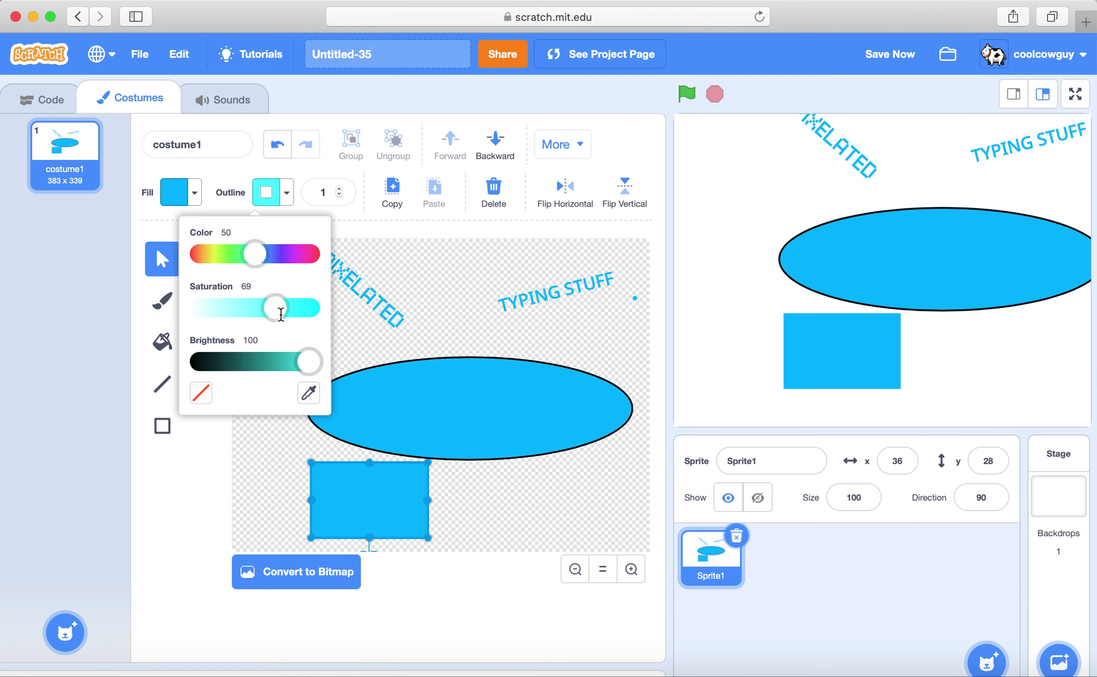
{"action": "left_click_drag", "start_coordinate": [304, 360], "coordinate": [304, 367]}
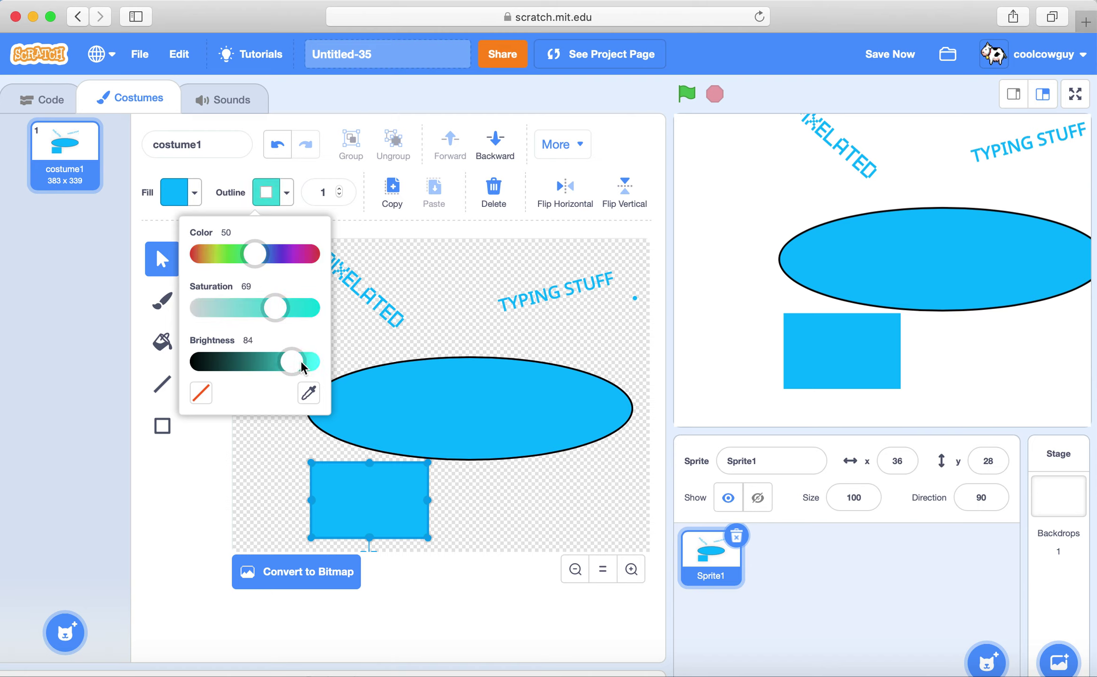
{"action": "left_click", "coordinate": [274, 458]}
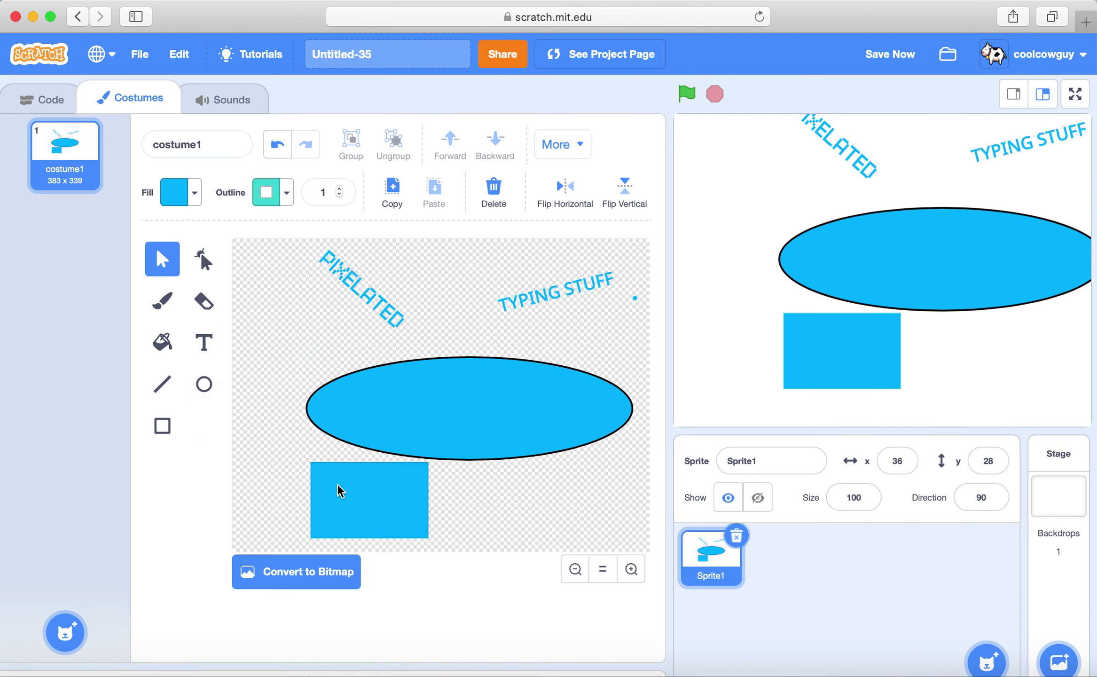
{"action": "left_click_drag", "start_coordinate": [333, 497], "coordinate": [331, 497]}
{"action": "left_click", "coordinate": [272, 419]}
Step: Draw a second, smaller blue rectangle above the ellipse's left end
{"action": "mouse_move", "coordinate": [262, 311]}
{"action": "left_mouse_down"}
{"action": "mouse_move", "coordinate": [311, 370]}
{"action": "mouse_move", "coordinate": [269, 348]}
{"action": "mouse_move", "coordinate": [296, 391]}
{"action": "mouse_move", "coordinate": [350, 371]}
{"action": "left_mouse_up"}
{"action": "left_click", "coordinate": [162, 426]}
{"action": "left_click", "coordinate": [308, 298]}
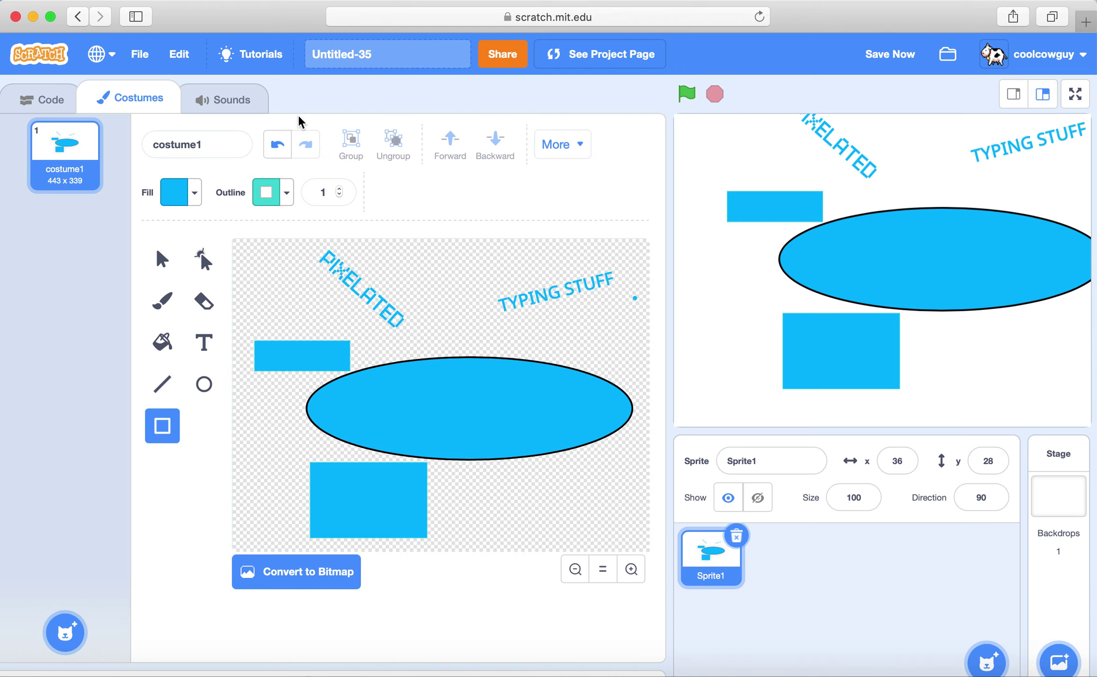
Step: Try an outline width of 5 and undo both rectangles
{"action": "left_click", "coordinate": [338, 192]}
{"action": "type", "text": "5"}
{"action": "left_click", "coordinate": [278, 144]}
{"action": "left_click", "coordinate": [277, 144]}
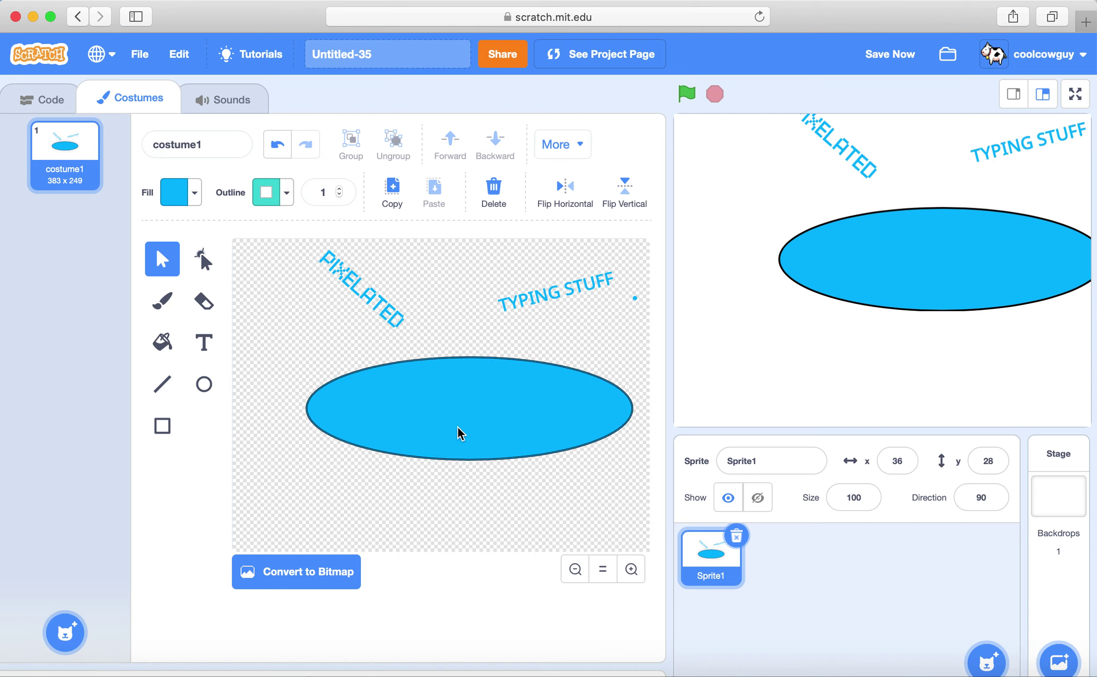
Step: Draw a small blue square with a darker blue outline of width 10 below the ellipse's left part, discarding a larger first attempt
{"action": "left_click", "coordinate": [163, 425]}
{"action": "left_click_drag", "start_coordinate": [263, 451], "coordinate": [347, 537]}
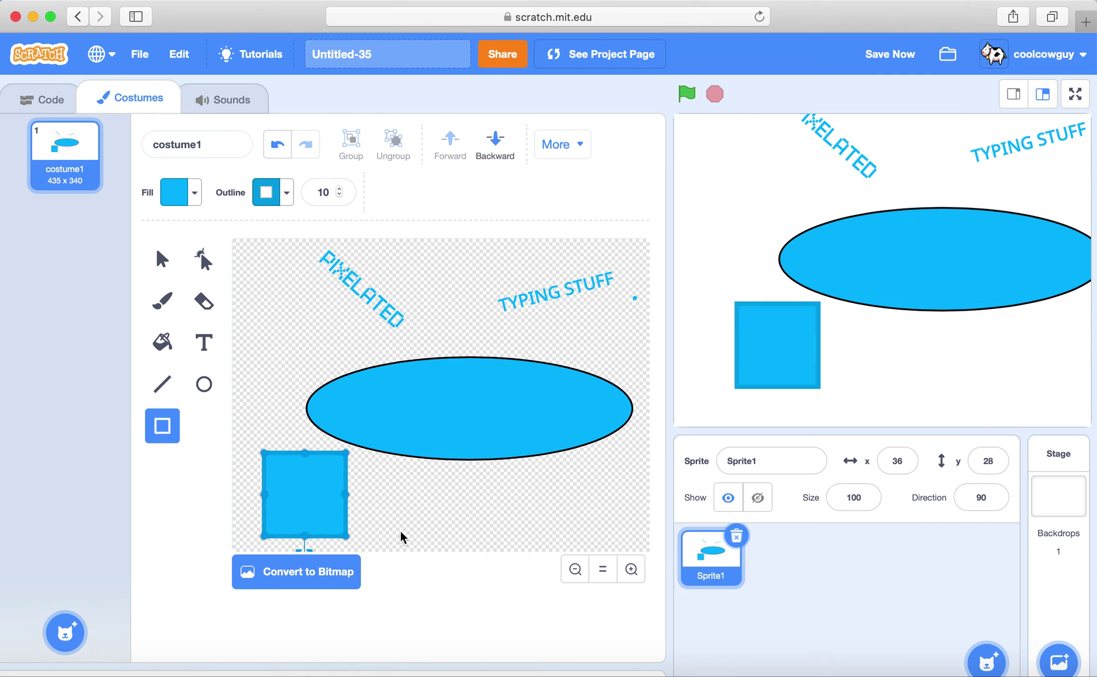
{"action": "key", "text": "BackSpace"}
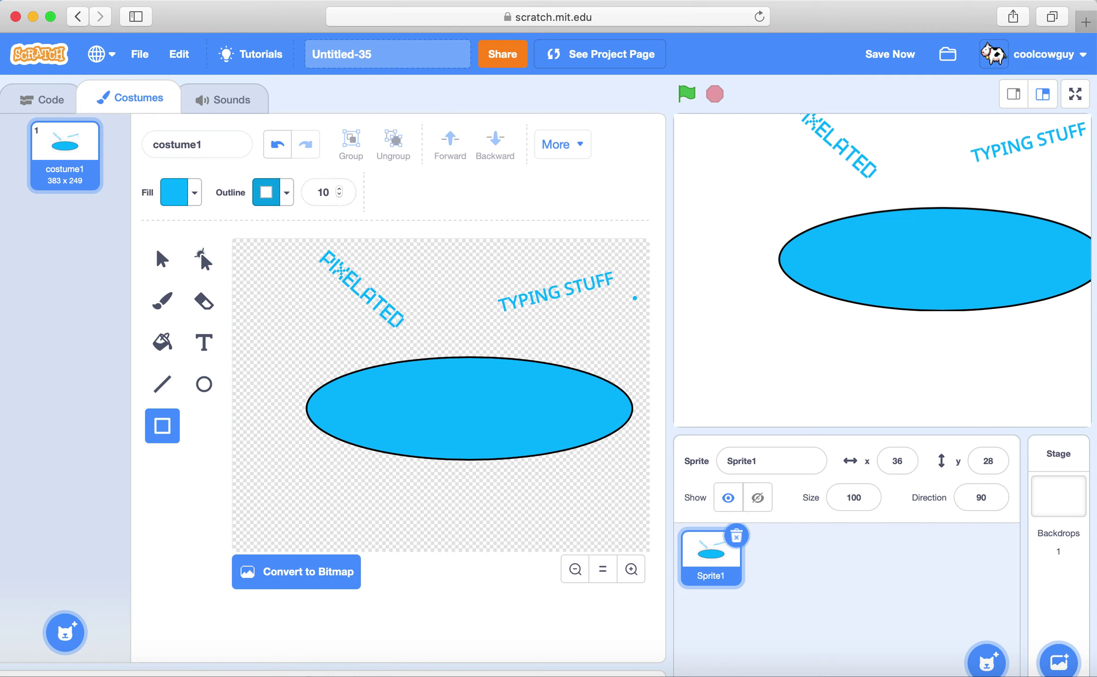
{"action": "left_click_drag", "start_coordinate": [320, 470], "coordinate": [370, 492]}
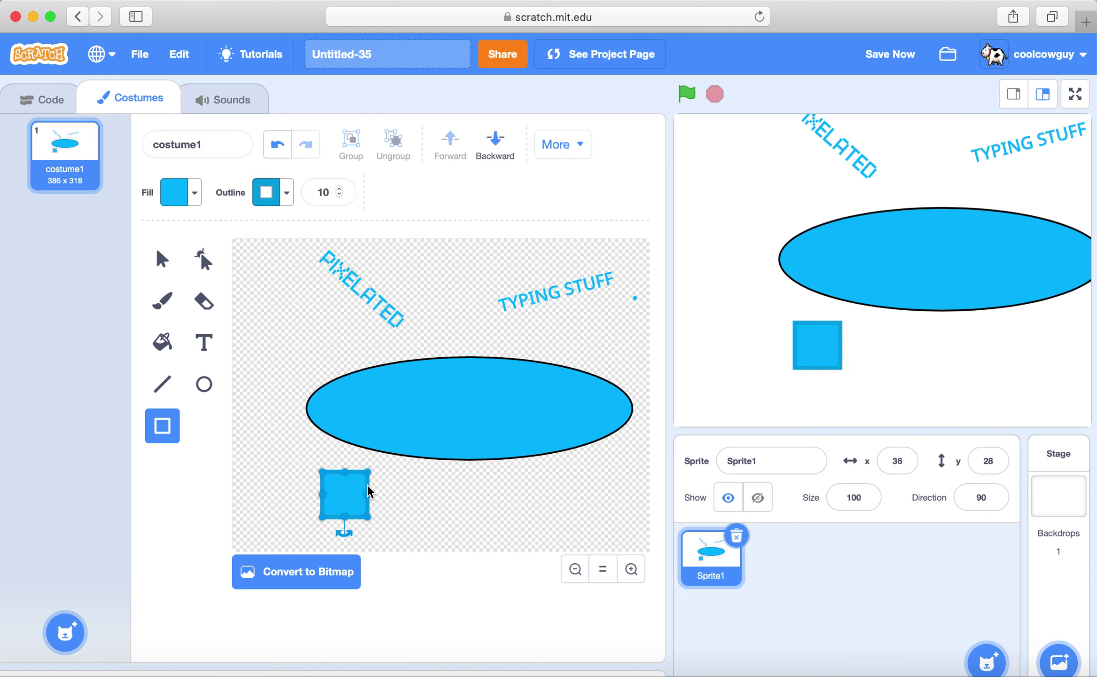
{"action": "left_click", "coordinate": [504, 493]}
Step: Sample the square's darker blue outline as the brush color and dab one dot to the right of the square
{"action": "left_click", "coordinate": [162, 383]}
{"action": "left_click", "coordinate": [162, 301]}
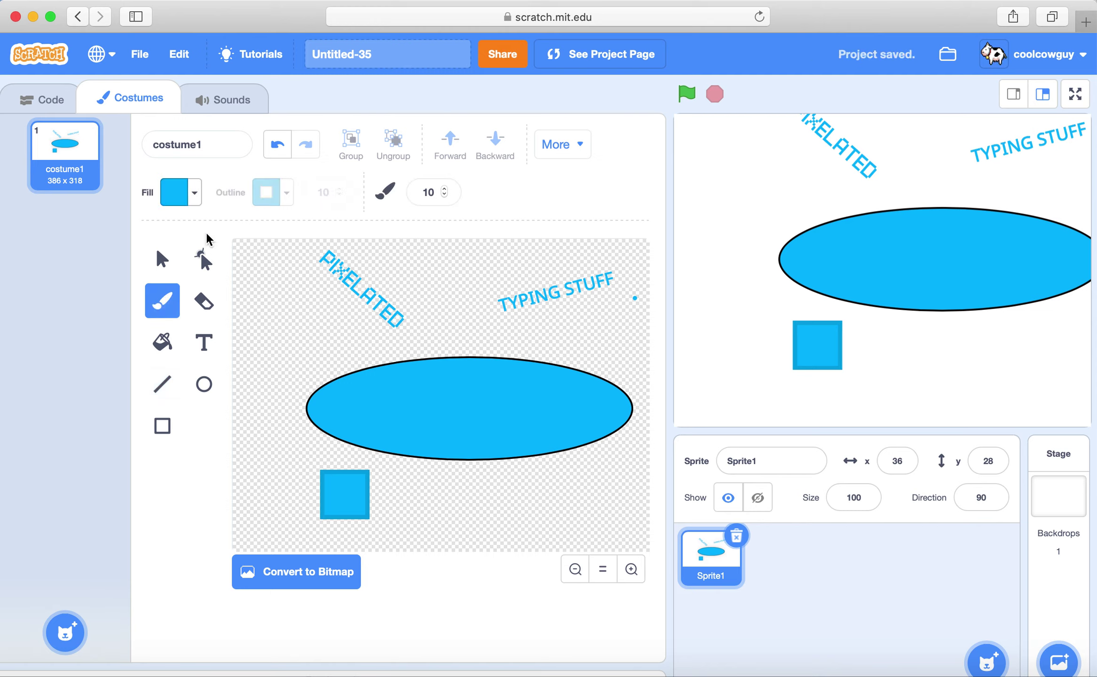
{"action": "left_click", "coordinate": [194, 192]}
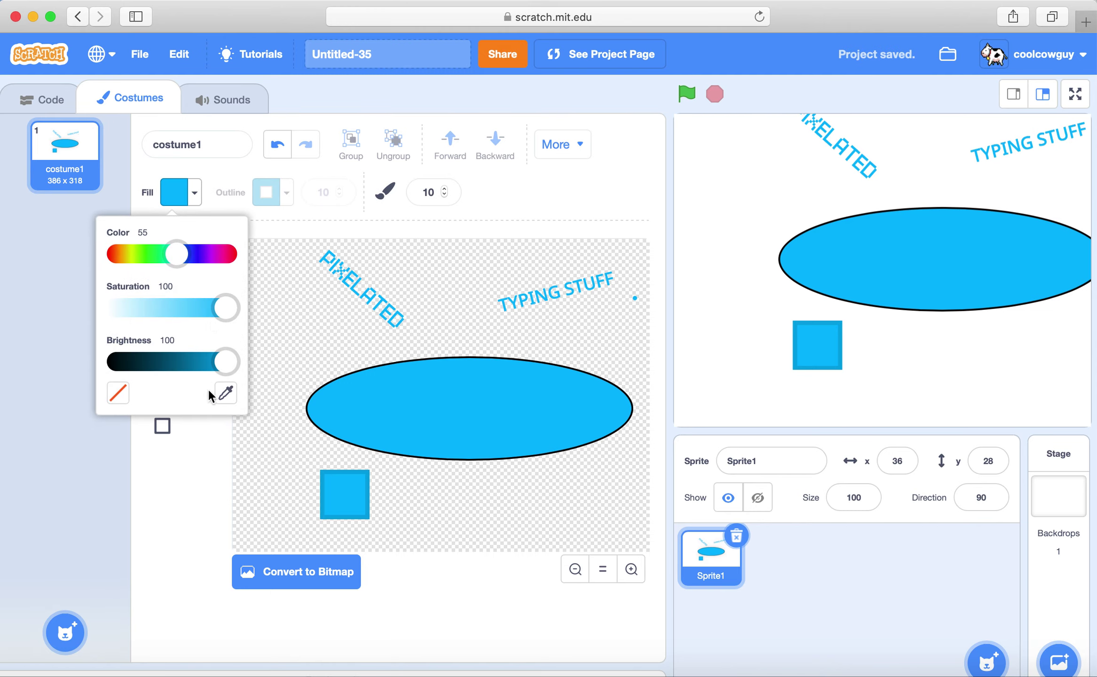
{"action": "left_click", "coordinate": [228, 395]}
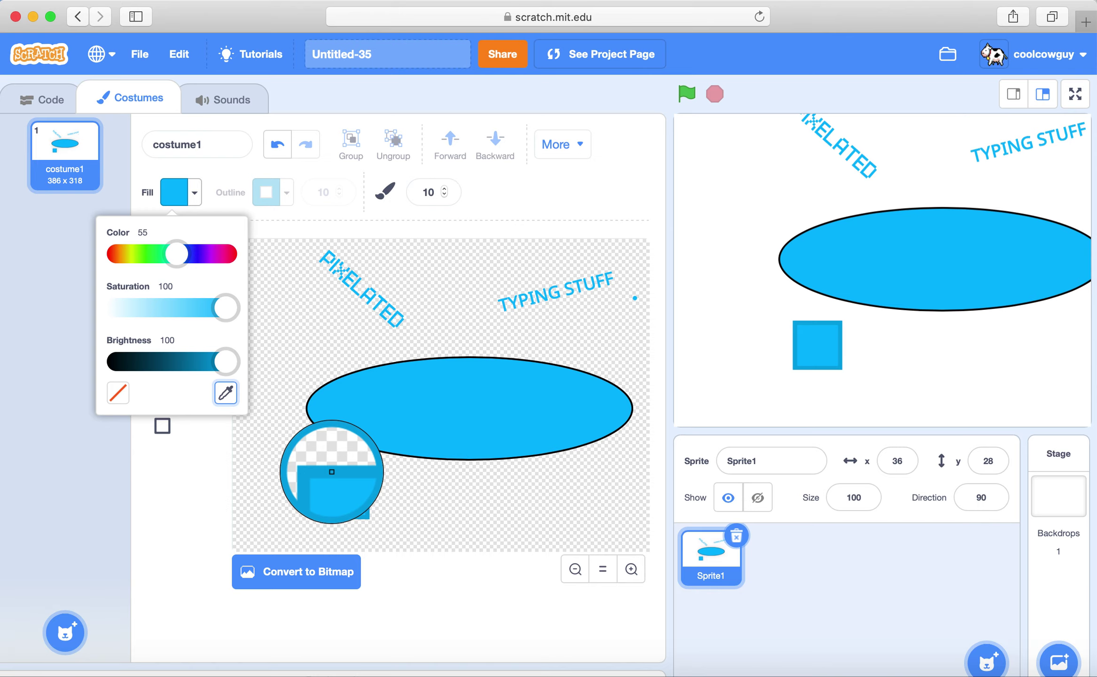
{"action": "left_click", "coordinate": [332, 472]}
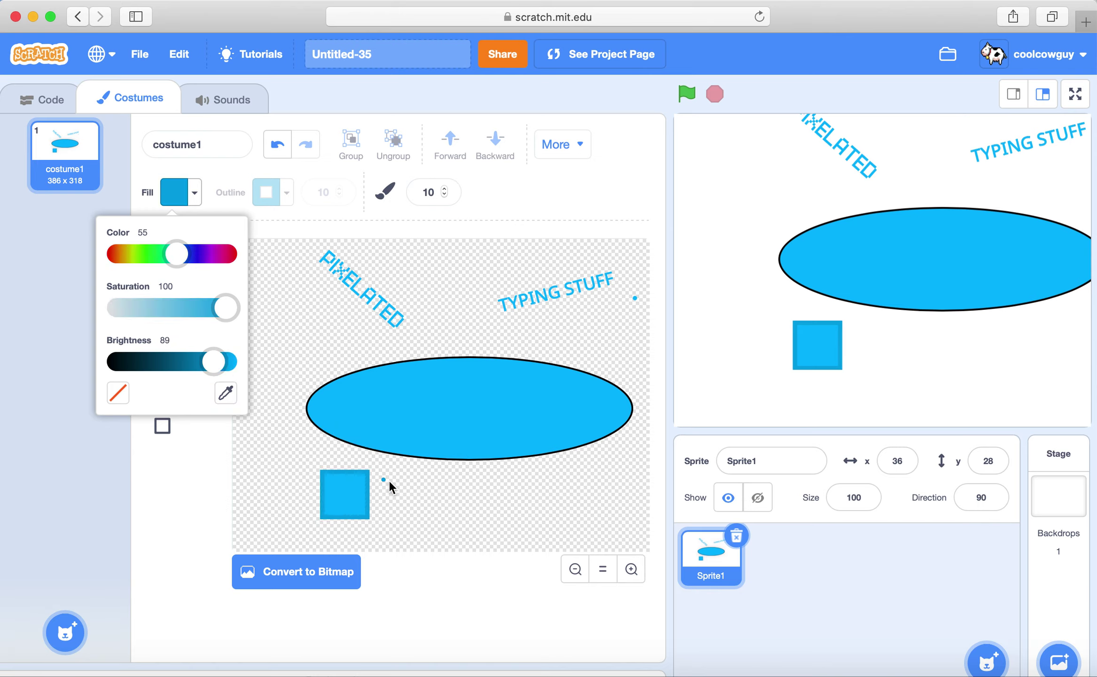
{"action": "left_click", "coordinate": [442, 515]}
Step: Paint a face with two eyes, a curved smile and slanted eyebrows on the small square using brush size 10
{"action": "left_click", "coordinate": [331, 485]}
{"action": "left_click", "coordinate": [356, 492]}
{"action": "left_click_drag", "start_coordinate": [329, 497], "coordinate": [359, 508]}
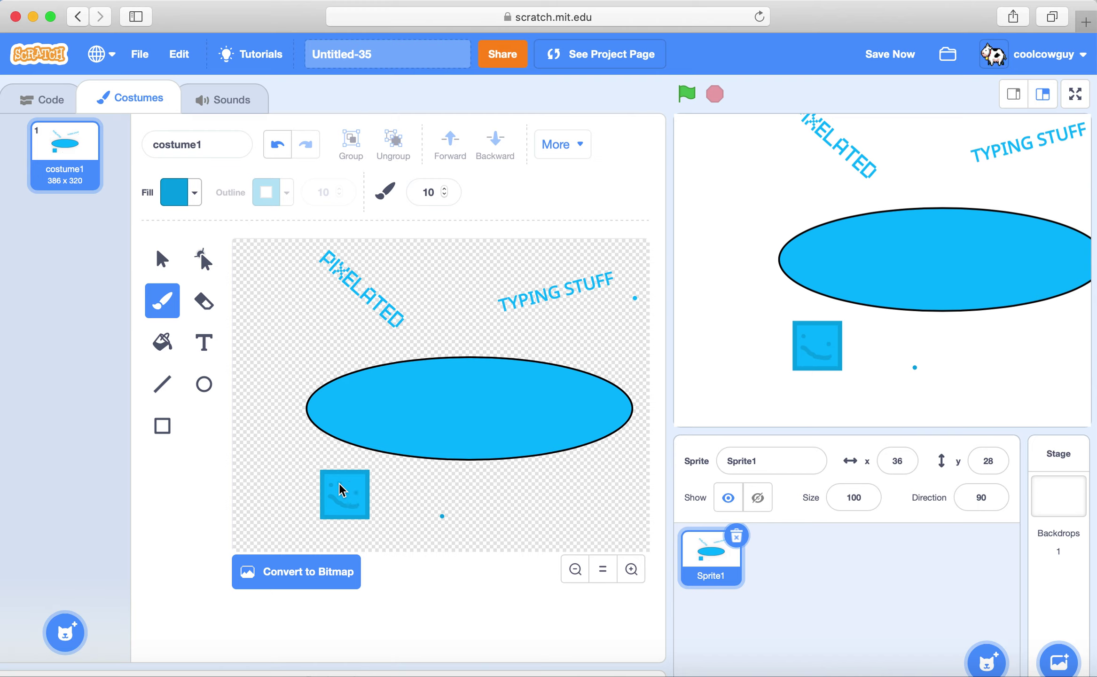
{"action": "left_click_drag", "start_coordinate": [332, 480], "coordinate": [354, 483]}
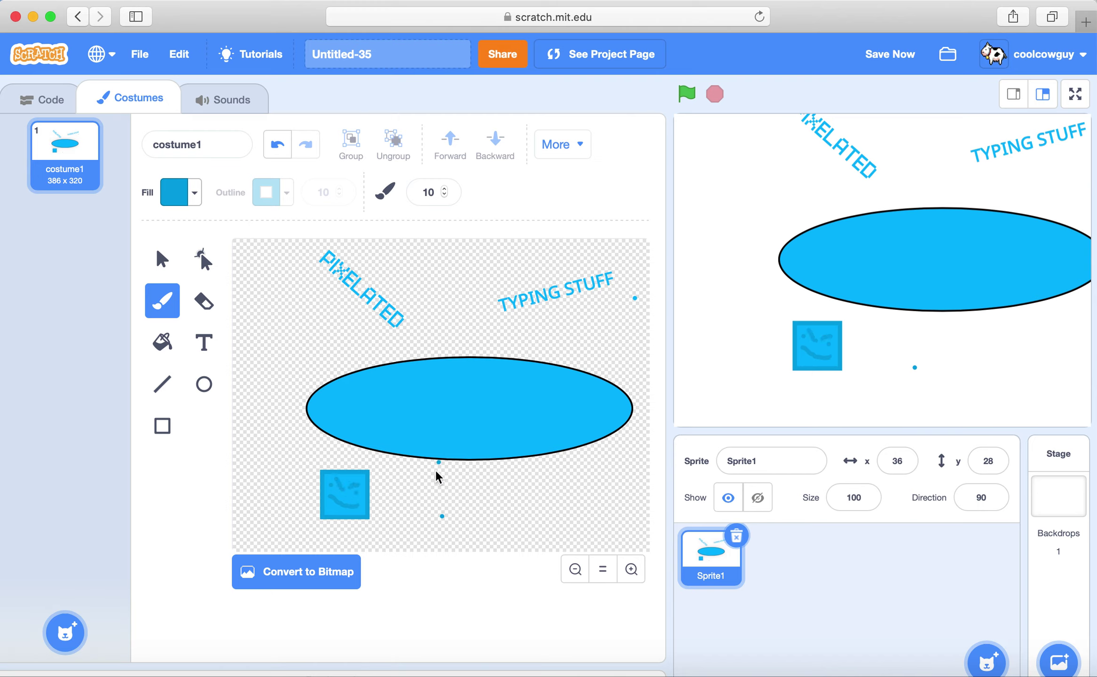